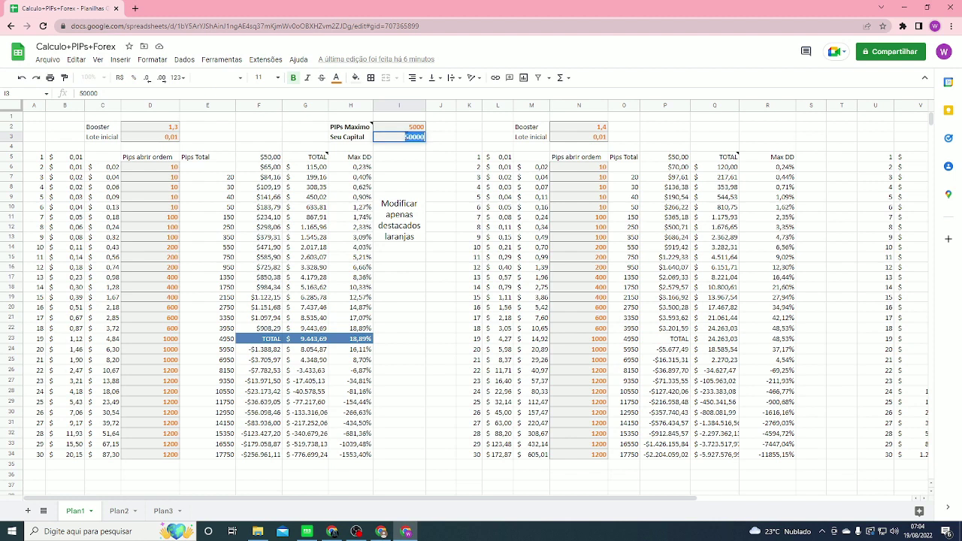
Set the Seu Capital value in cell I3 to 60000
{"action": "left_click", "coordinate": [398, 147]}
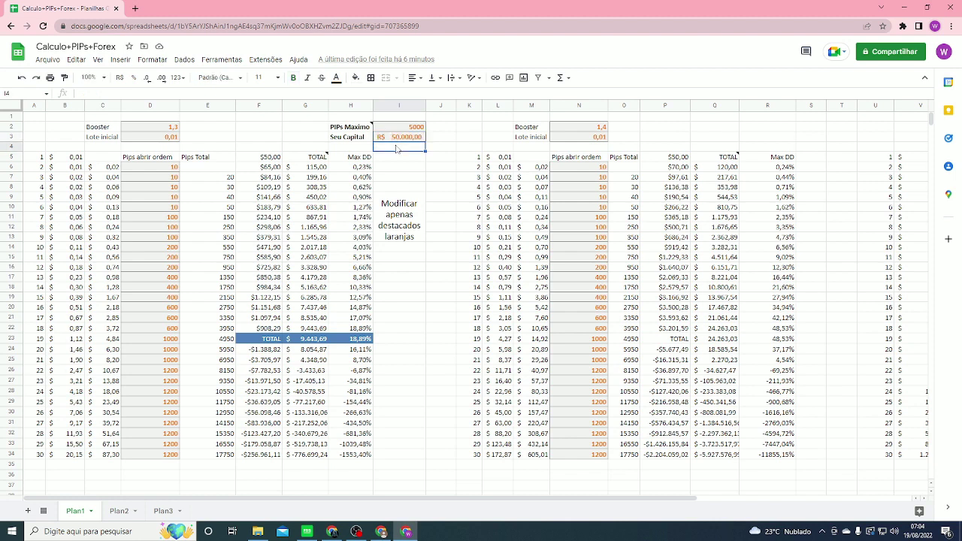
{"action": "double_click", "coordinate": [398, 138]}
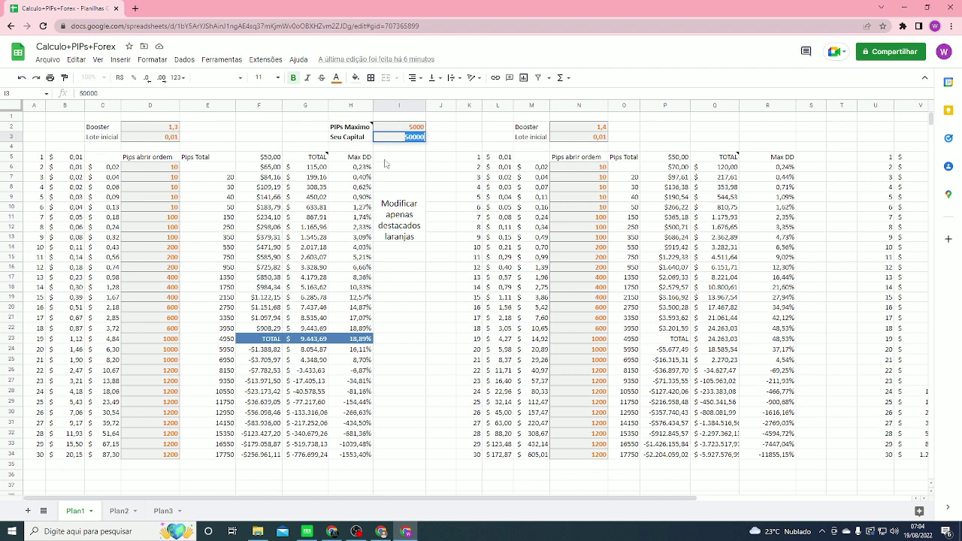
{"action": "type", "text": "6"}
{"action": "type", "text": "00"}
{"action": "type", "text": "00"}
{"action": "left_click", "coordinate": [394, 179]}
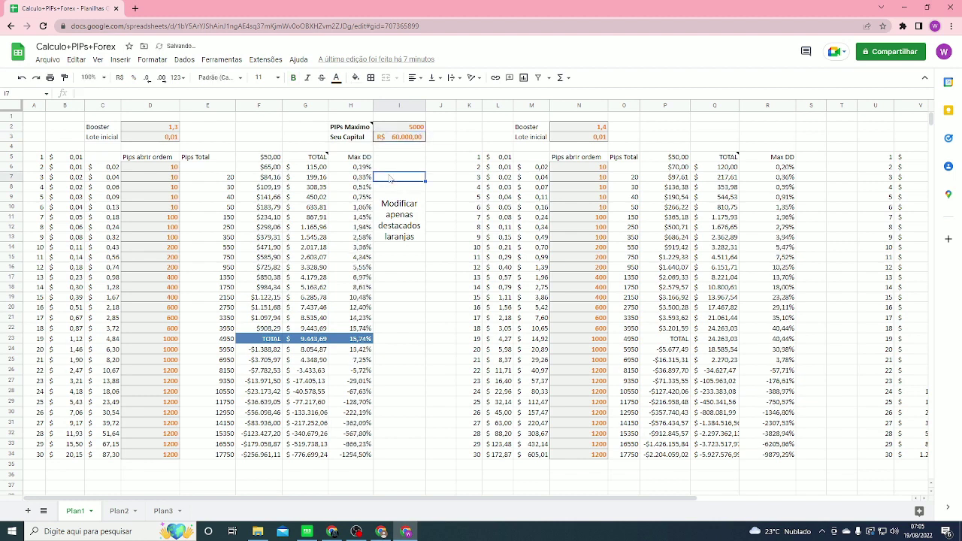
Set the PIPs Maximo value in cell I2 to 8000
{"action": "left_click", "coordinate": [427, 138]}
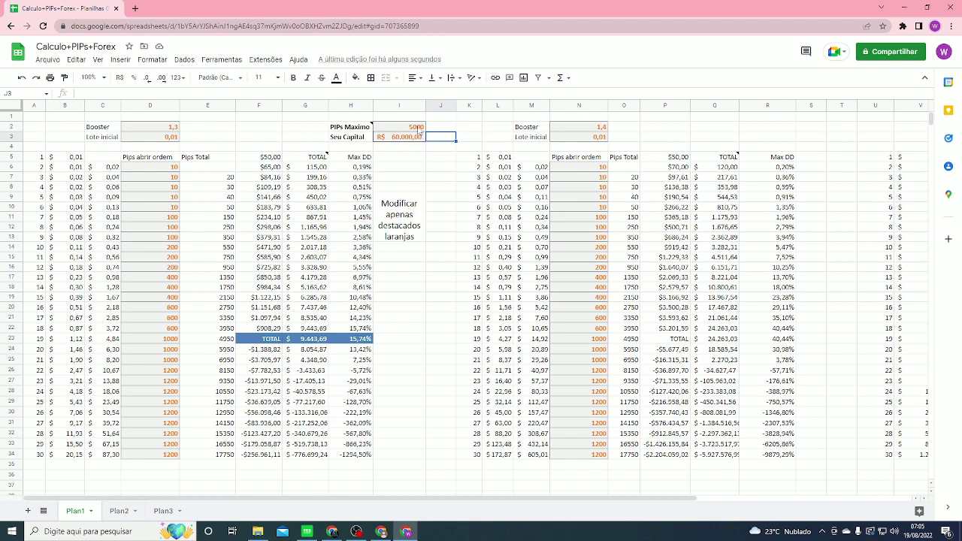
{"action": "left_click", "coordinate": [419, 129]}
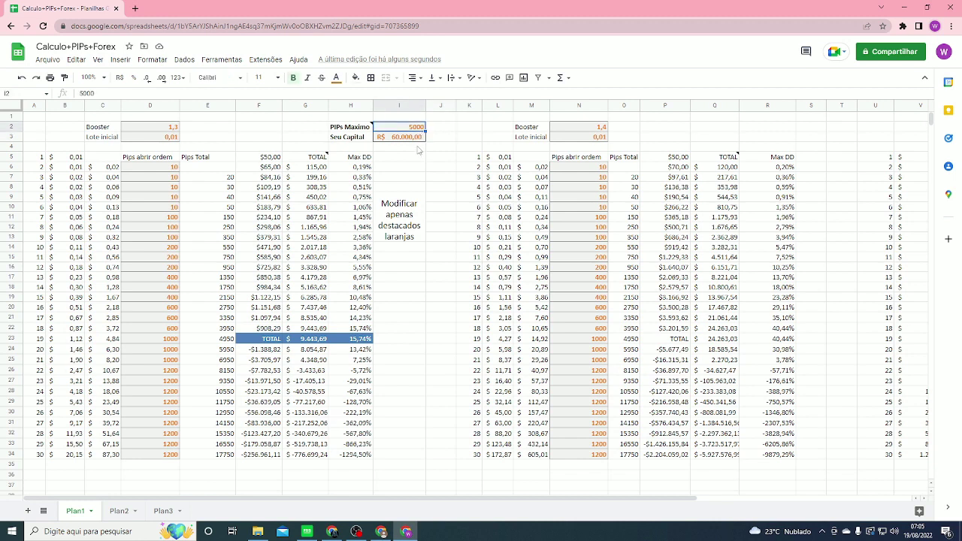
{"action": "left_click", "coordinate": [419, 150]}
{"action": "left_click", "coordinate": [418, 128]}
{"action": "double_click", "coordinate": [416, 126]}
{"action": "type", "text": "800"}
{"action": "key", "text": "Tab"}
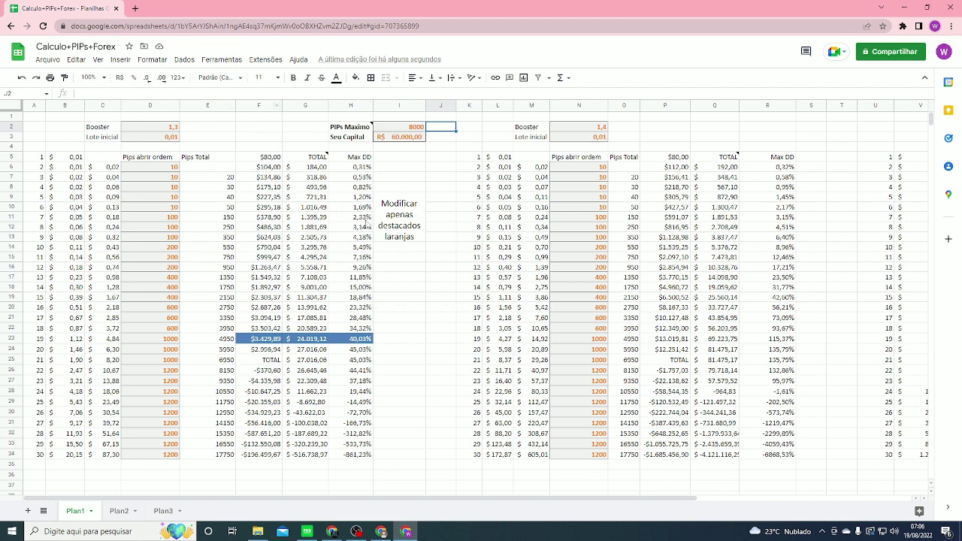
Review the first table's orange input cells: Lote inicial, Booster, Pips abrir ordem, PIPs Maximo and Seu Capital
{"action": "left_click", "coordinate": [368, 170]}
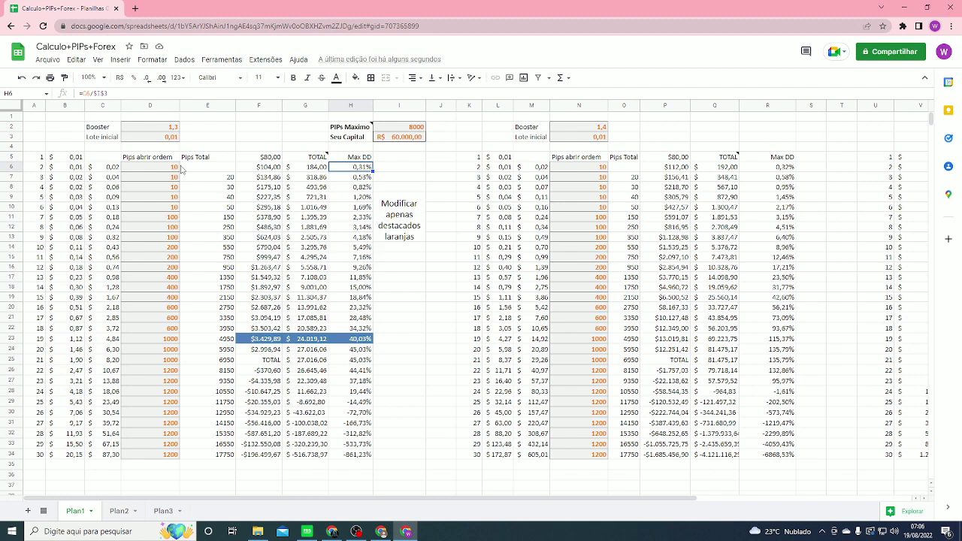
{"action": "left_click", "coordinate": [172, 139]}
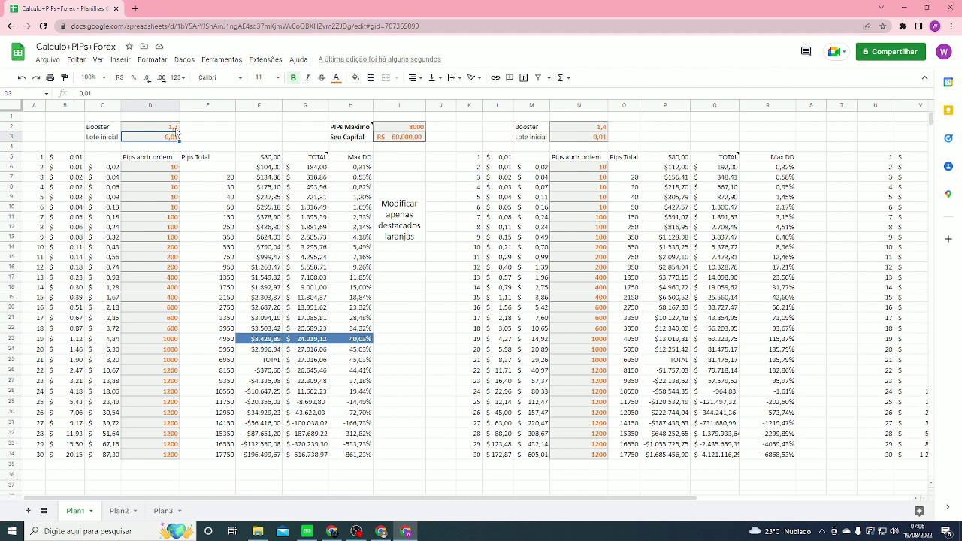
{"action": "left_click", "coordinate": [173, 129]}
{"action": "left_click", "coordinate": [174, 166]}
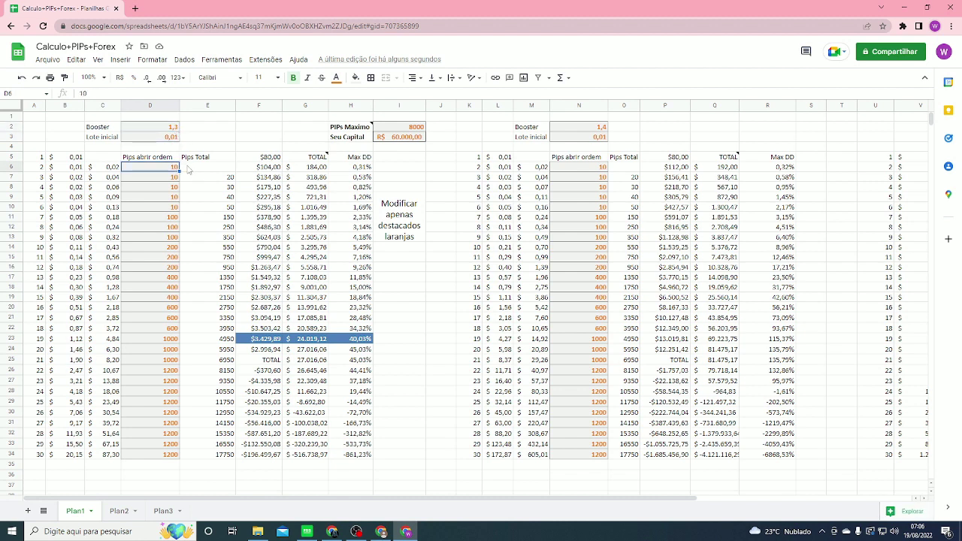
{"action": "mouse_move", "coordinate": [188, 168]}
{"action": "left_mouse_down"}
{"action": "mouse_move", "coordinate": [116, 180]}
{"action": "mouse_move", "coordinate": [172, 171]}
{"action": "left_mouse_up"}
{"action": "left_click", "coordinate": [172, 168]}
{"action": "left_click", "coordinate": [171, 181]}
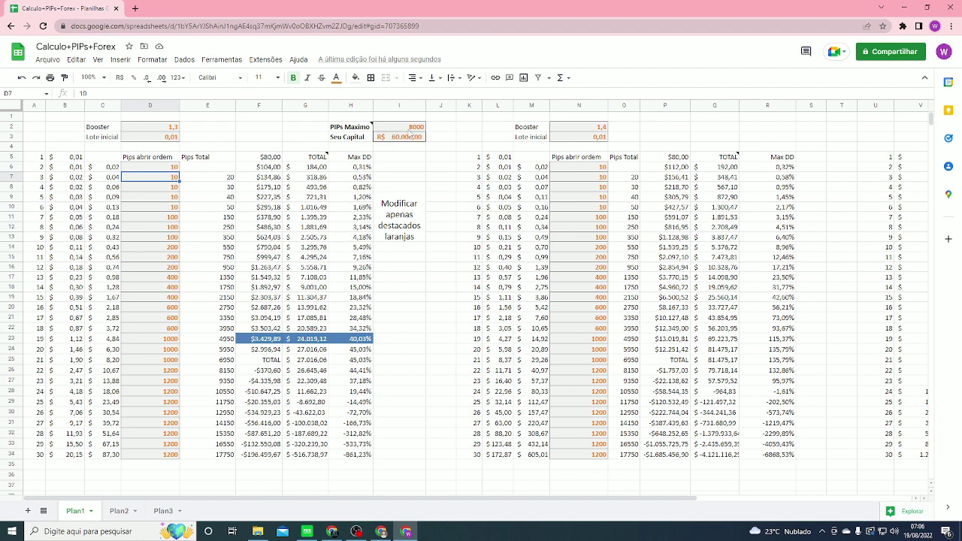
{"action": "left_click", "coordinate": [409, 127]}
{"action": "left_click", "coordinate": [408, 139]}
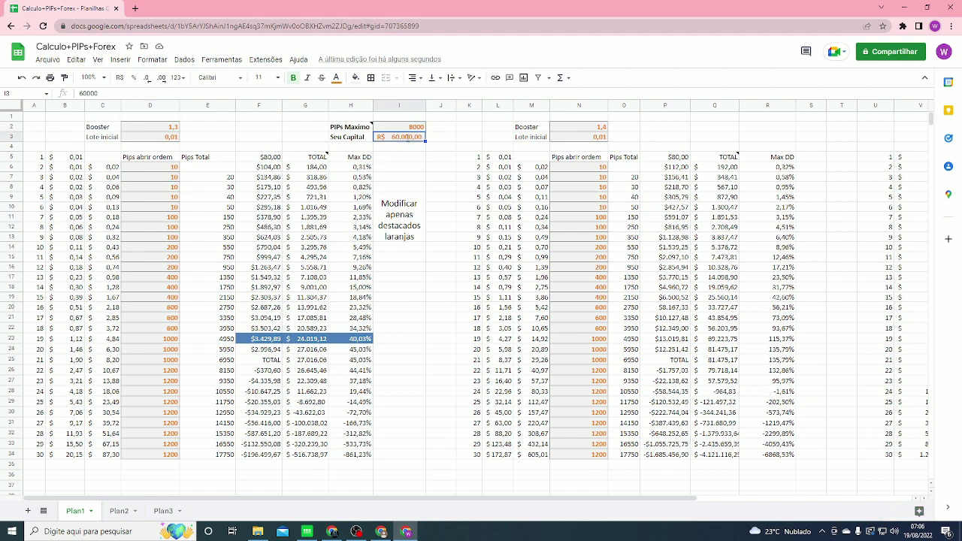
{"action": "key", "text": "Right"}
{"action": "left_click", "coordinate": [415, 131]}
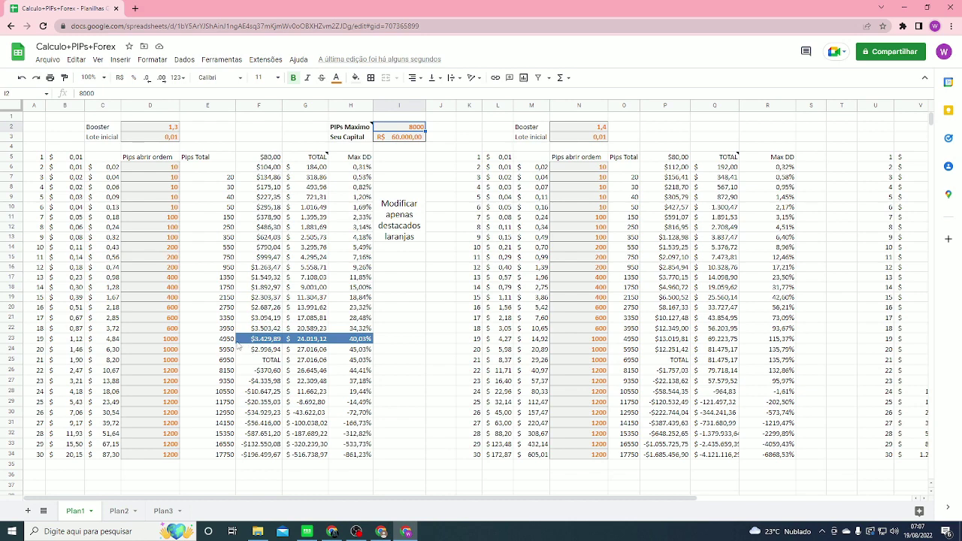
Examine the first table's Pips Total, order result and Max DD cells around the TOTAL row, rows 24 to 26
{"action": "left_click", "coordinate": [334, 350]}
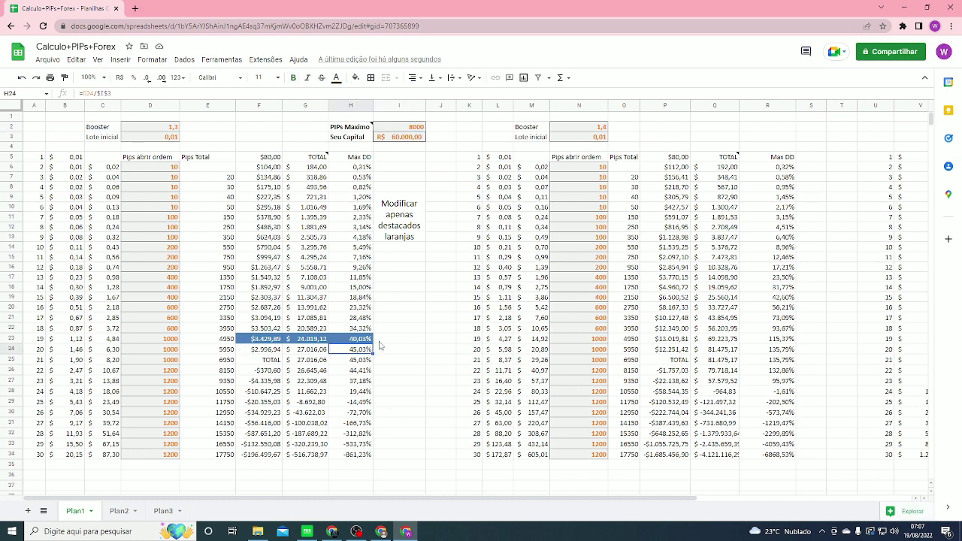
{"action": "scroll", "coordinate": [377, 347], "scroll_direction": "down", "scroll_amount": 1}
{"action": "left_click", "coordinate": [259, 329]}
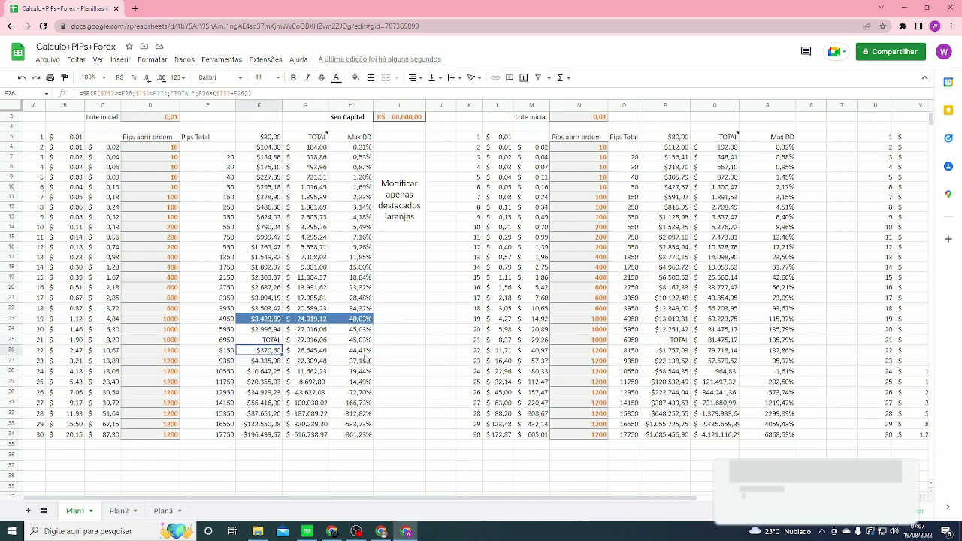
{"action": "left_click", "coordinate": [359, 350]}
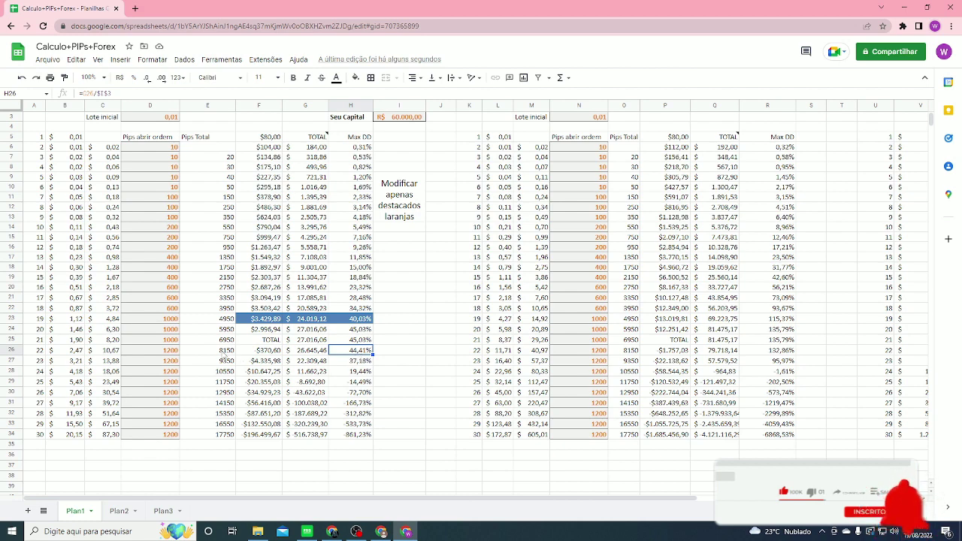
{"action": "left_click", "coordinate": [225, 351]}
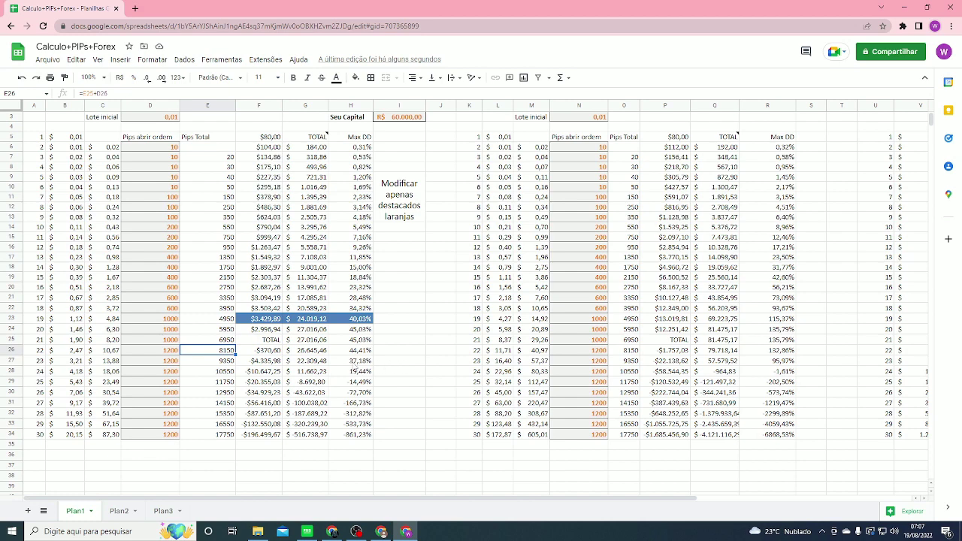
{"action": "left_click", "coordinate": [365, 351]}
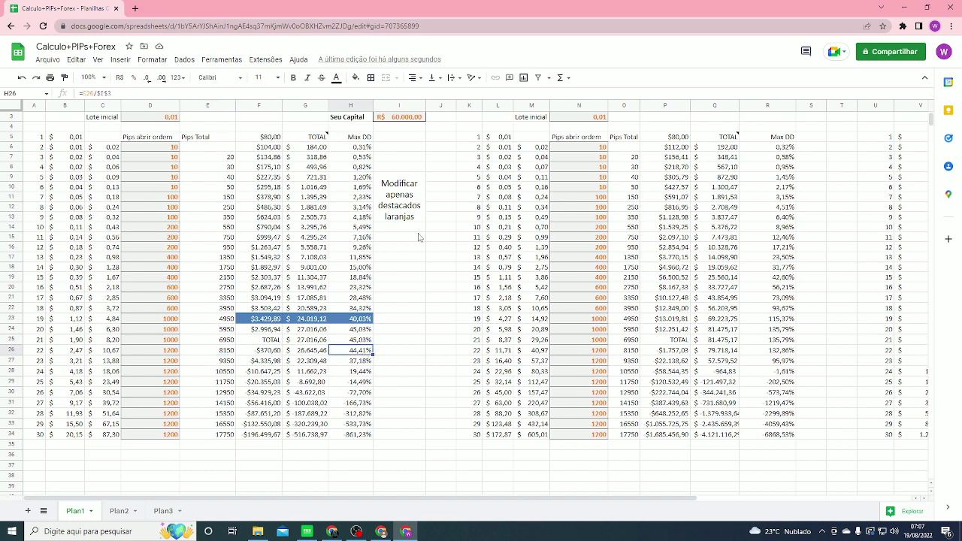
Set PIPs Maximo in cell I2 to 12000 and check the Max DD column in rows 26 and 30
{"action": "left_click", "coordinate": [421, 148]}
{"action": "scroll", "coordinate": [428, 150], "scroll_direction": "up", "scroll_amount": 1}
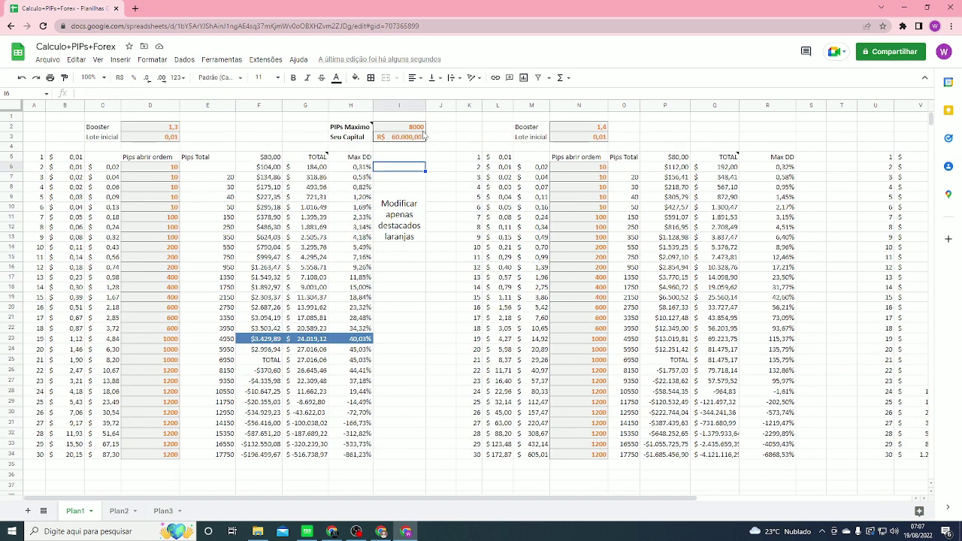
{"action": "double_click", "coordinate": [417, 127]}
{"action": "double_click", "coordinate": [417, 127]}
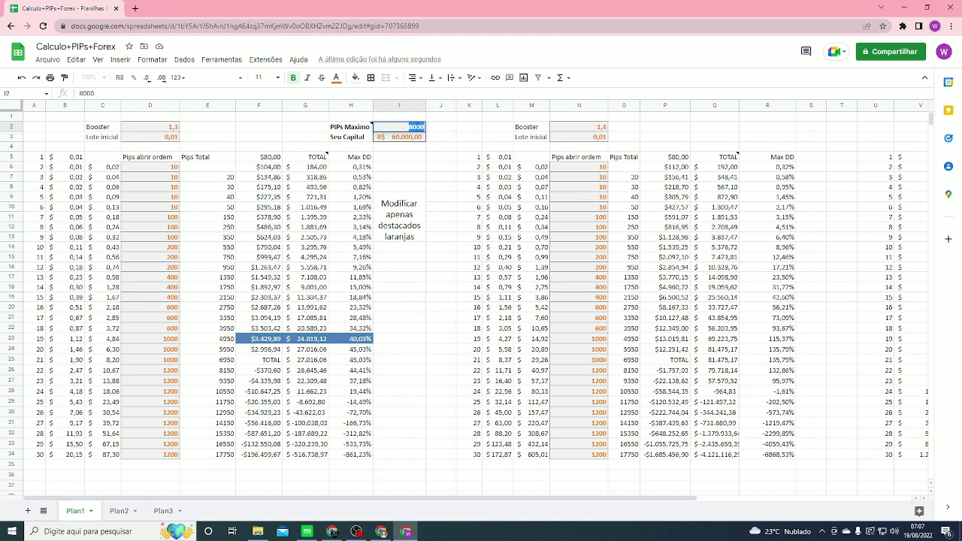
{"action": "type", "text": "12000"}
{"action": "left_click", "coordinate": [398, 361]}
{"action": "left_click", "coordinate": [353, 372]}
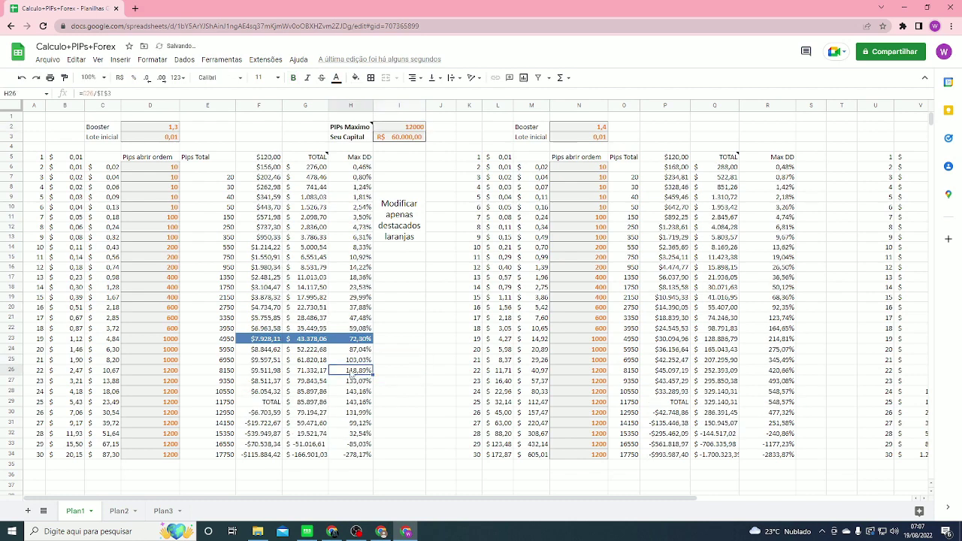
{"action": "left_click", "coordinate": [349, 416]}
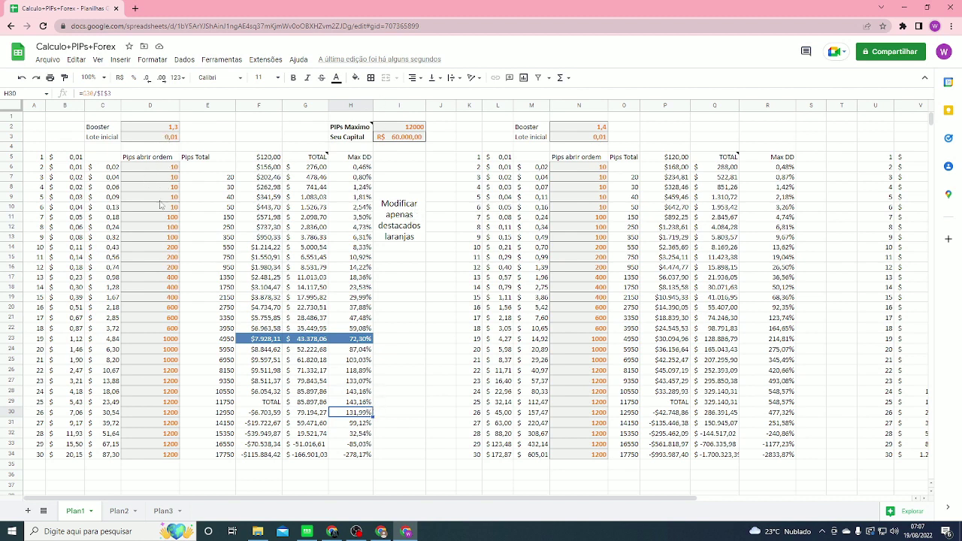
Set the first table's Booster in cell D2 to 1,1 and check the Max DD in row 30
{"action": "left_click", "coordinate": [173, 127]}
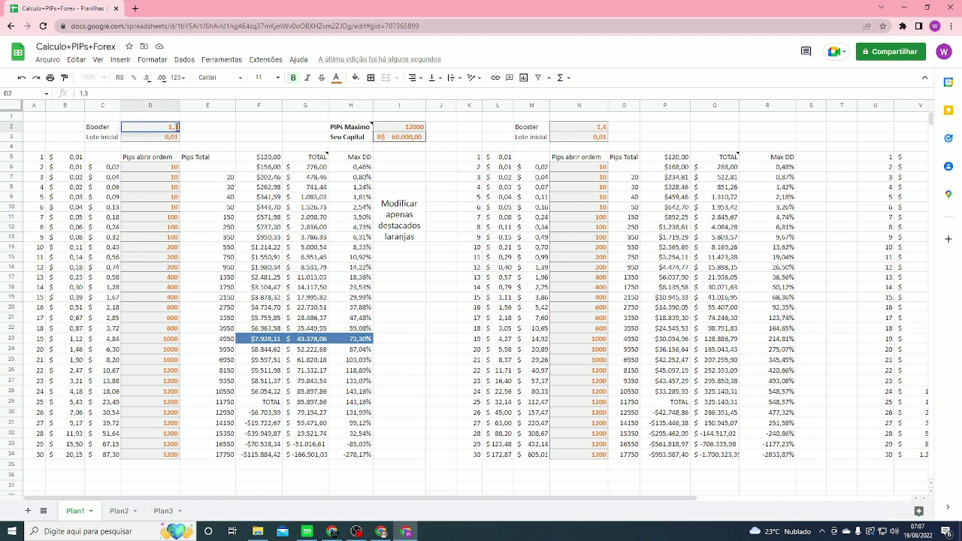
{"action": "key", "text": "BackSpace"}
{"action": "type", "text": "1"}
{"action": "left_click", "coordinate": [216, 188]}
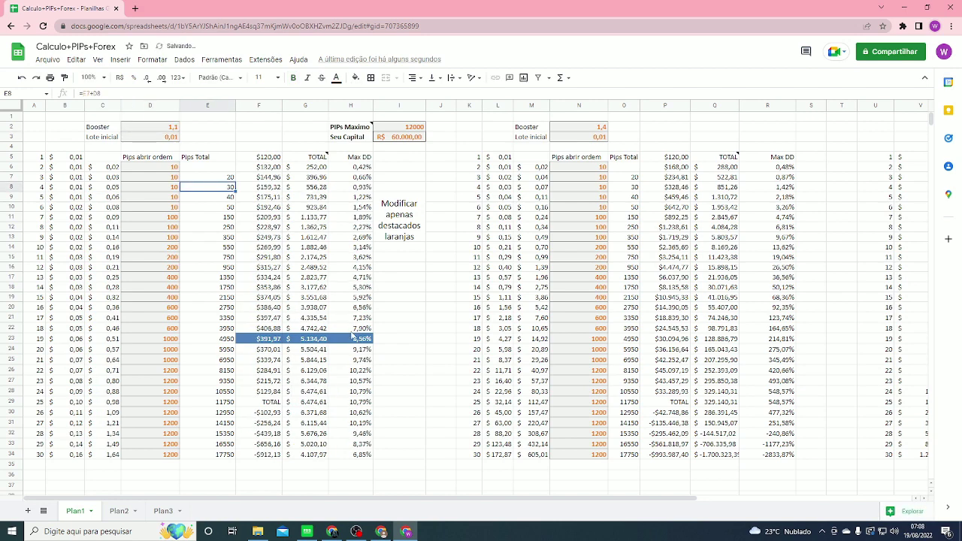
{"action": "left_click", "coordinate": [354, 412]}
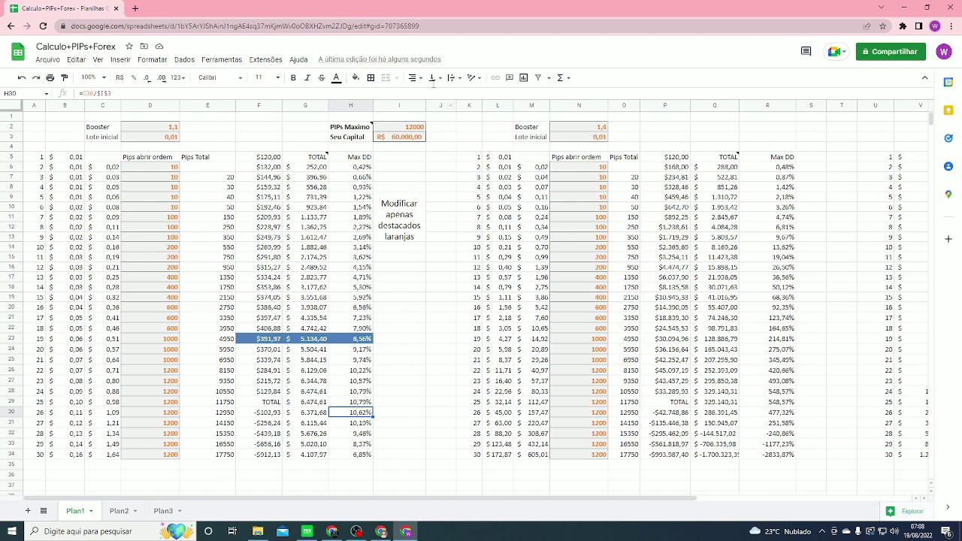
Set the first table's Booster in cell D2 back to 1,3 and check the Max DD in the TOTAL row
{"action": "left_click", "coordinate": [175, 127]}
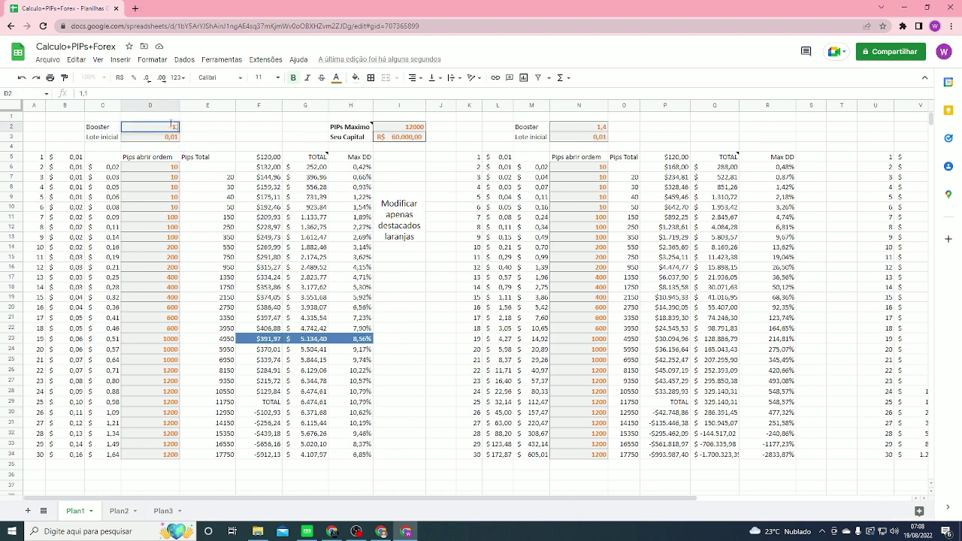
{"action": "type", "text": "1,"}
{"action": "left_click", "coordinate": [350, 402]}
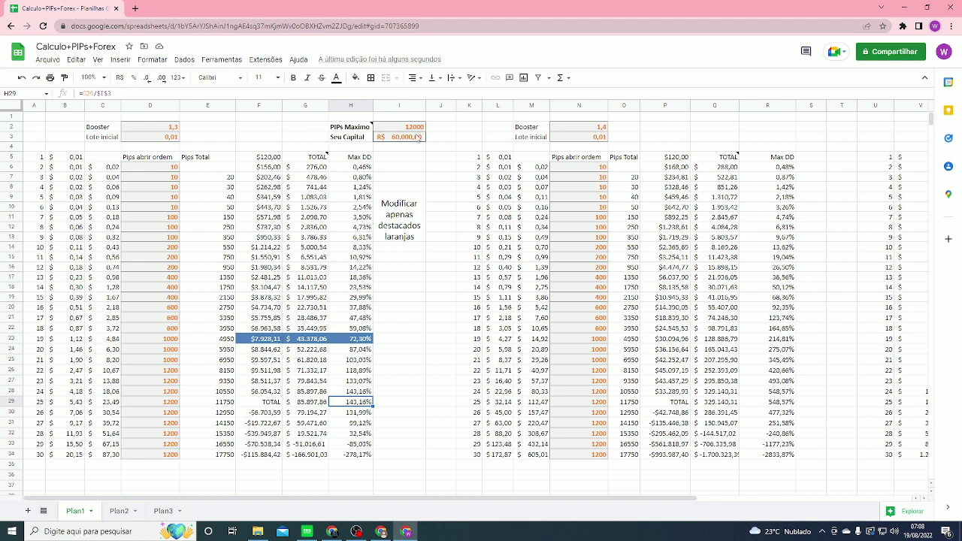
Set the PIPs Maximo value in cell I2 to 6000
{"action": "double_click", "coordinate": [418, 128]}
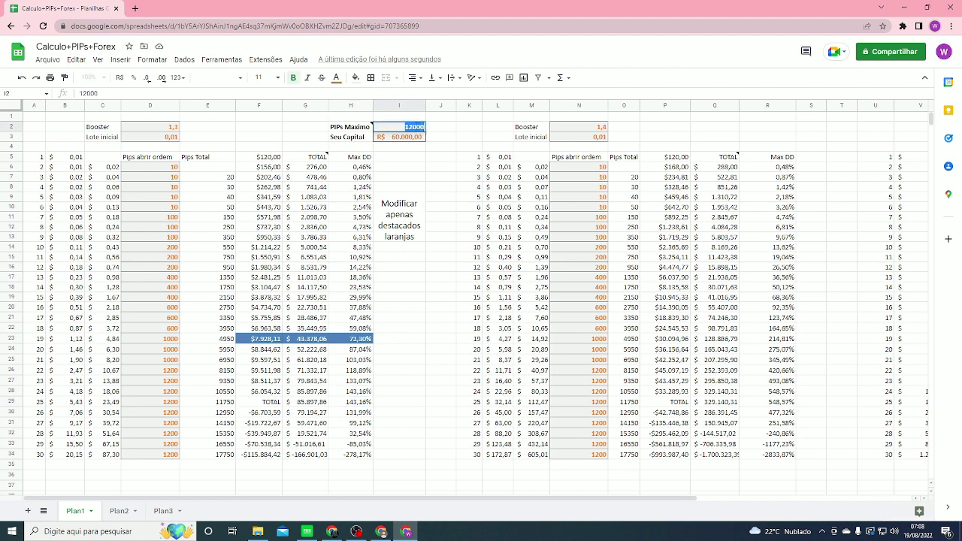
{"action": "type", "text": "60.0"}
{"action": "type", "text": "0"}
{"action": "left_click", "coordinate": [402, 148]}
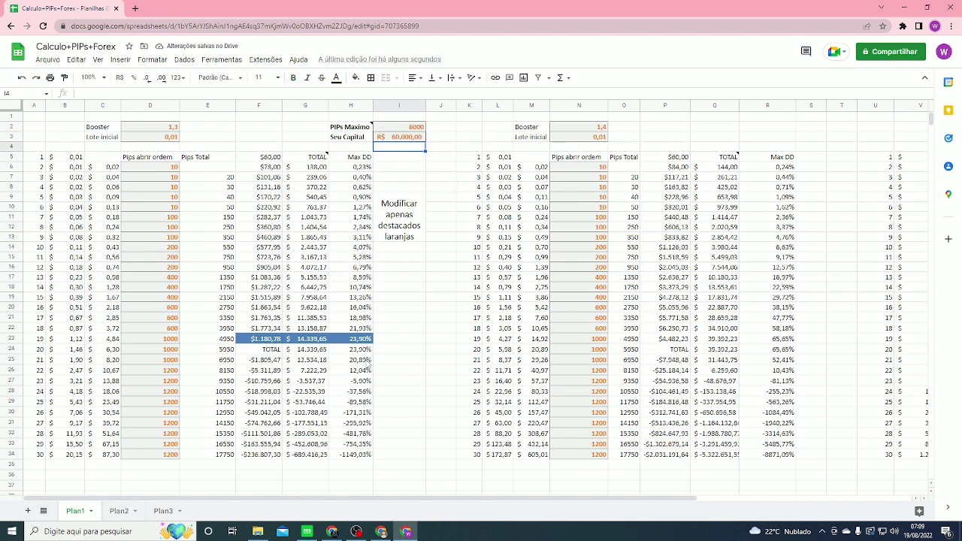
Examine the first table's TOTAL row and its Max DD percentage in row 24, comparing them with the neighbouring rows
{"action": "left_click", "coordinate": [368, 361]}
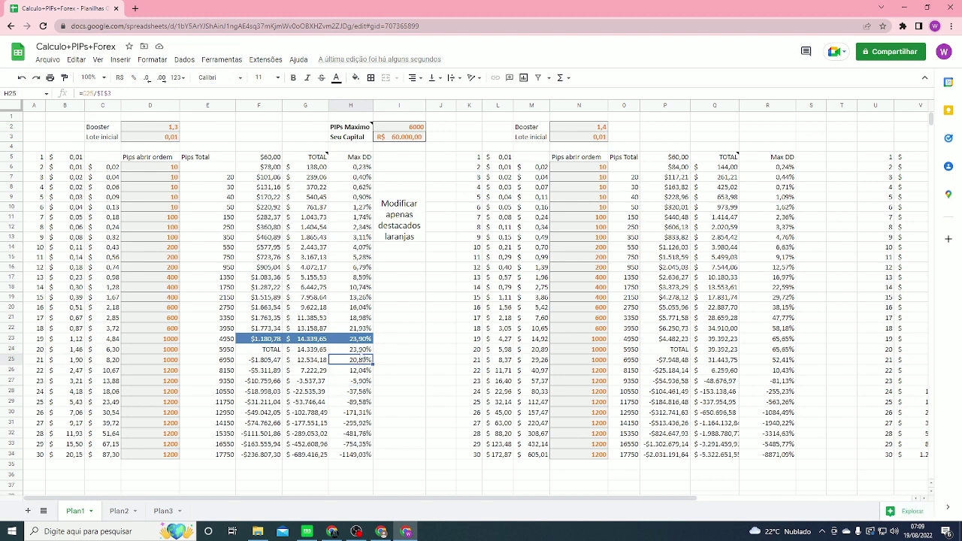
{"action": "left_click", "coordinate": [363, 349]}
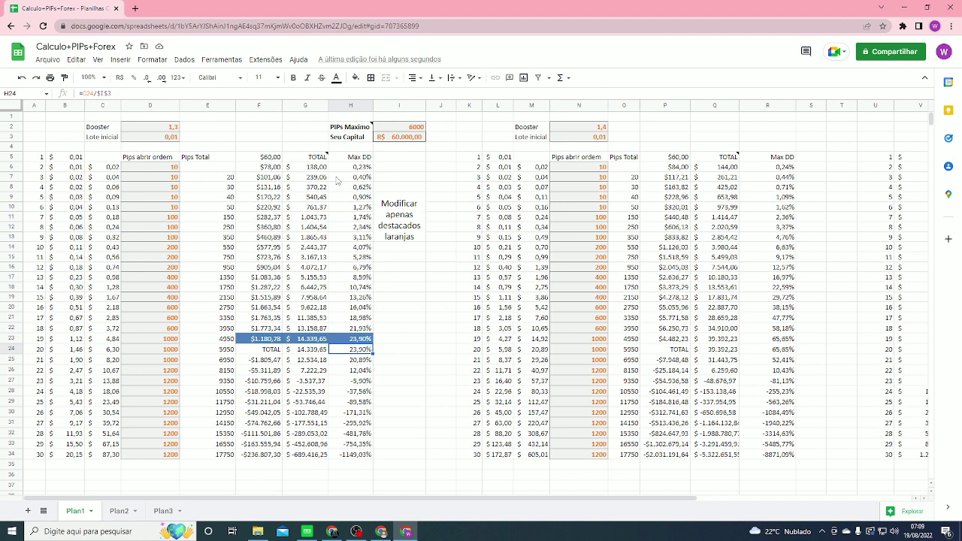
{"action": "left_click", "coordinate": [397, 342]}
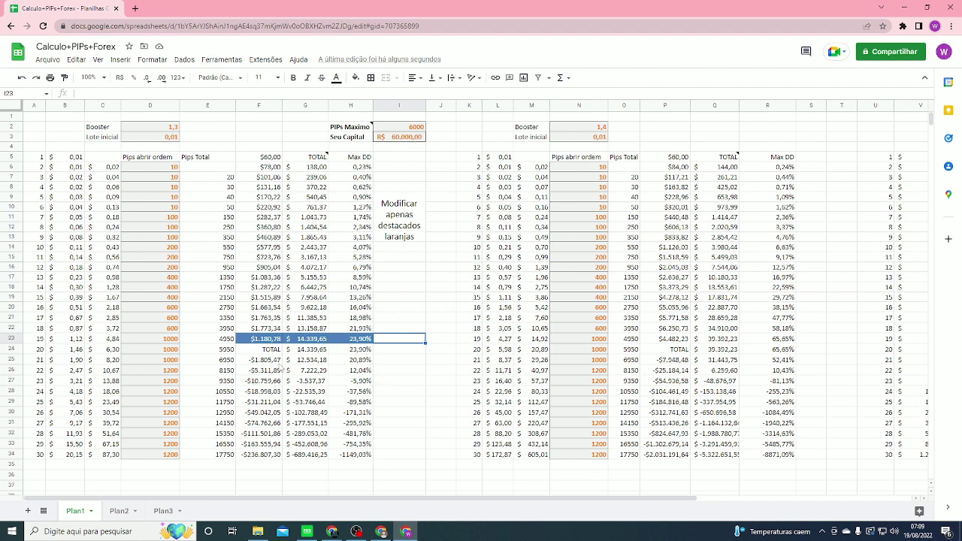
{"action": "left_click", "coordinate": [279, 361]}
{"action": "left_click", "coordinate": [239, 348]}
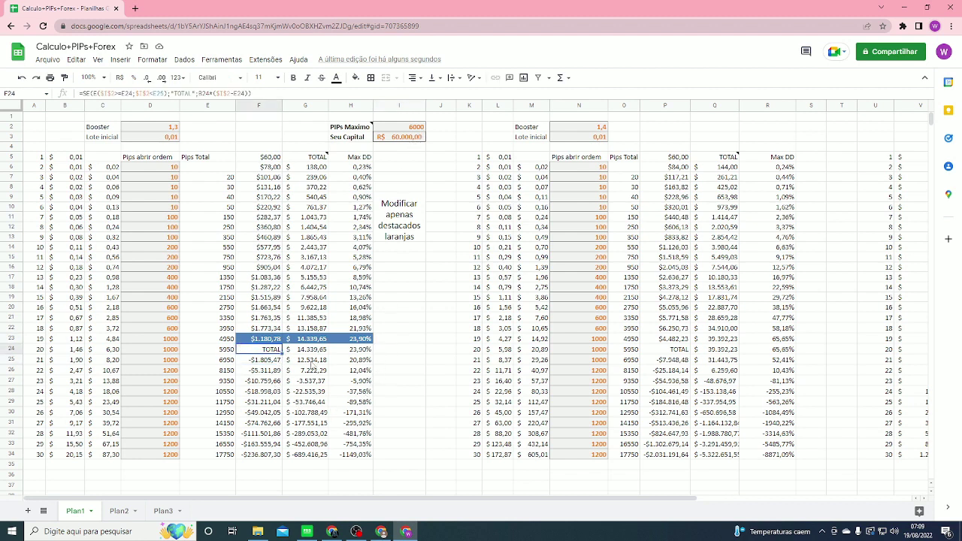
{"action": "left_click", "coordinate": [342, 351]}
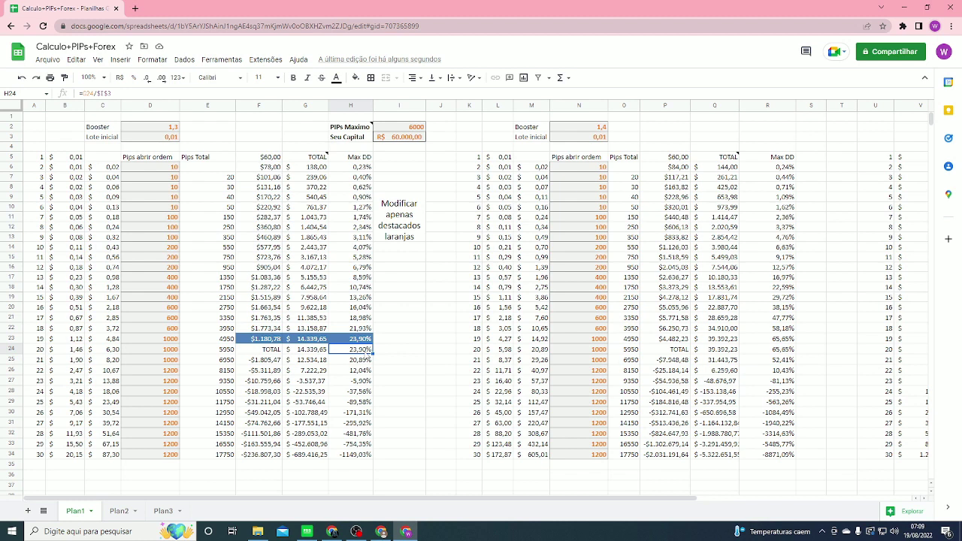
{"action": "left_click", "coordinate": [390, 350]}
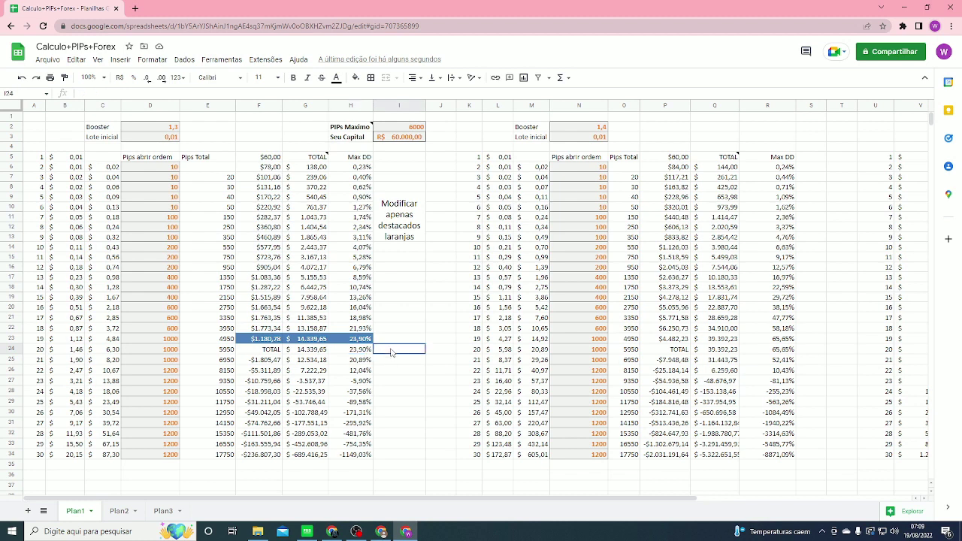
{"action": "left_click", "coordinate": [359, 350]}
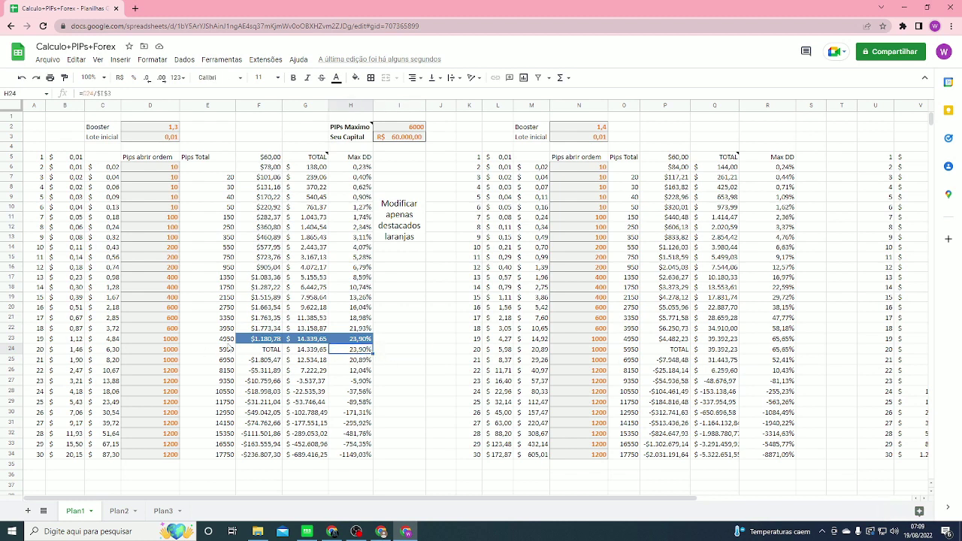
Set the PIPs Maximo value in cell I2 to 7000 and check the first table's TOTAL row 25 and highlighted row 23
{"action": "left_click", "coordinate": [229, 350]}
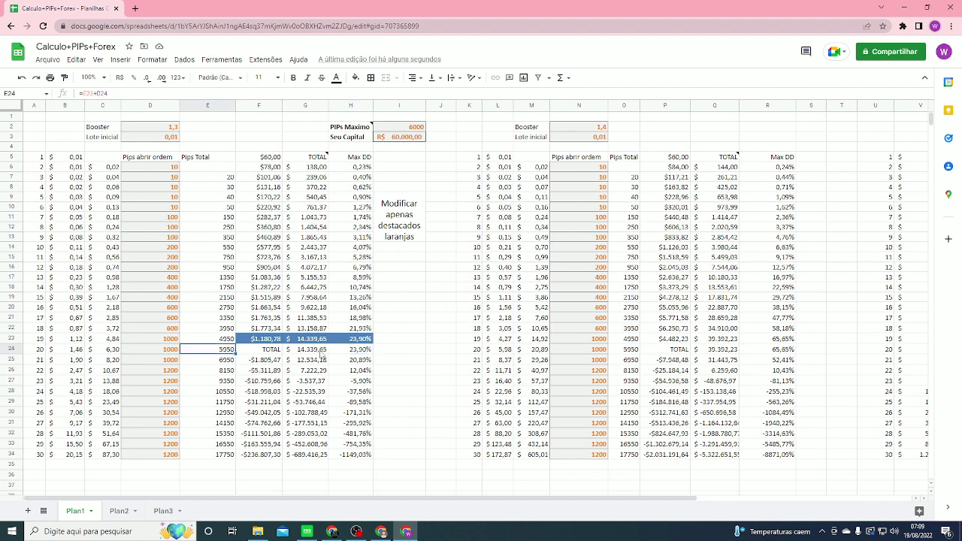
{"action": "left_click", "coordinate": [322, 355]}
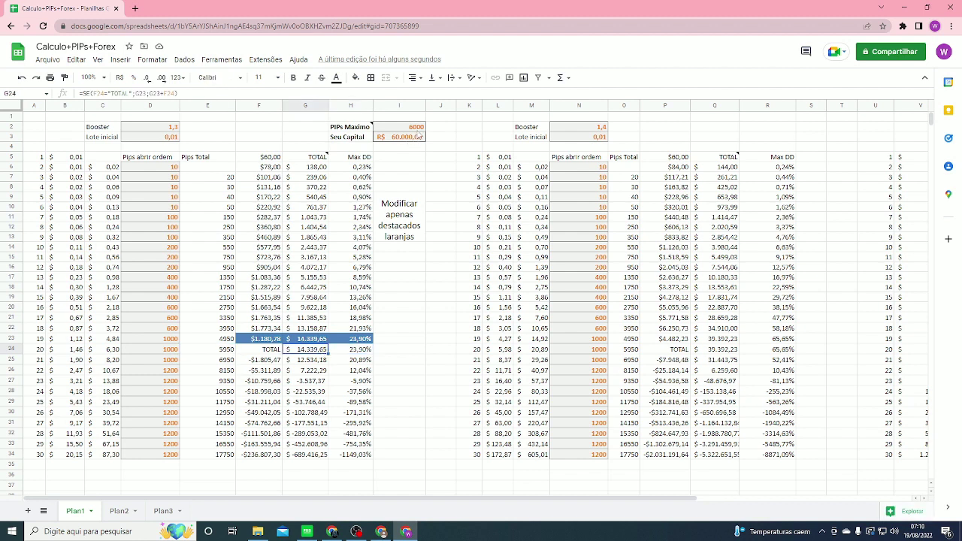
{"action": "left_click", "coordinate": [415, 127]}
{"action": "double_click", "coordinate": [415, 127]}
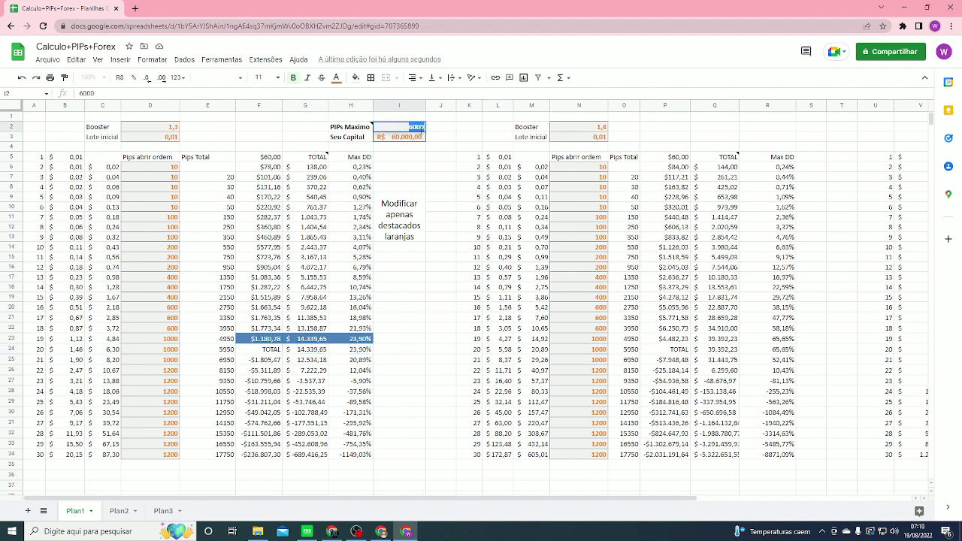
{"action": "type", "text": "7000"}
{"action": "key", "text": "Return"}
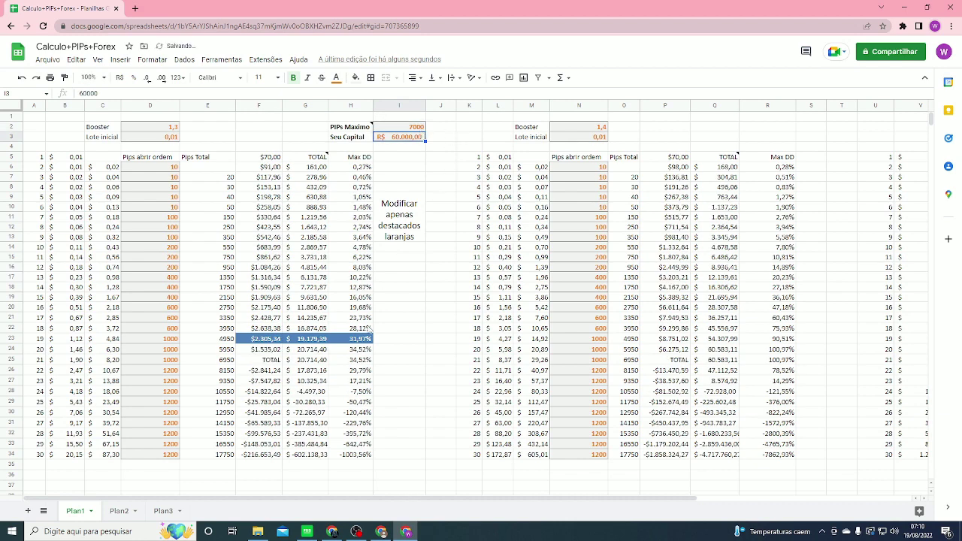
{"action": "left_click", "coordinate": [311, 364]}
{"action": "left_click", "coordinate": [217, 364]}
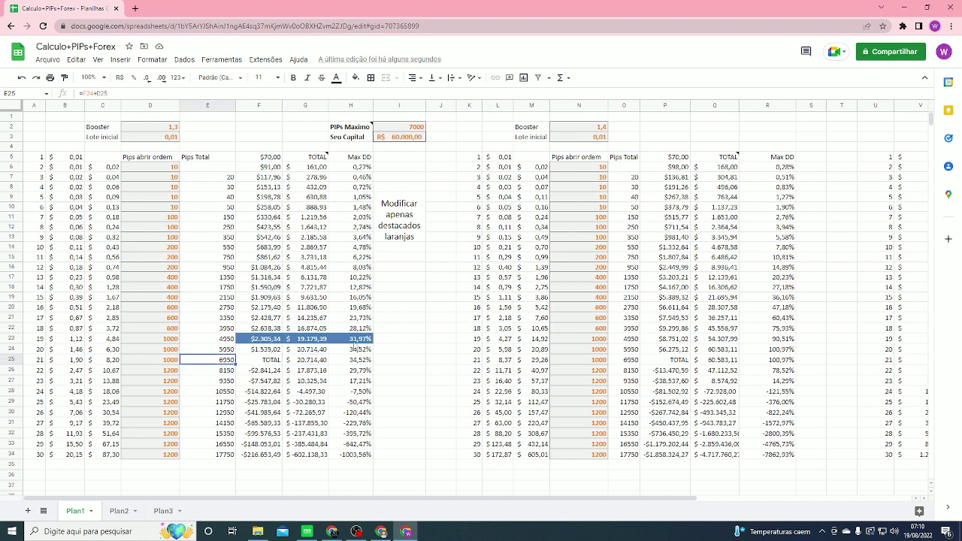
{"action": "left_click", "coordinate": [290, 338]}
{"action": "left_click", "coordinate": [338, 341]}
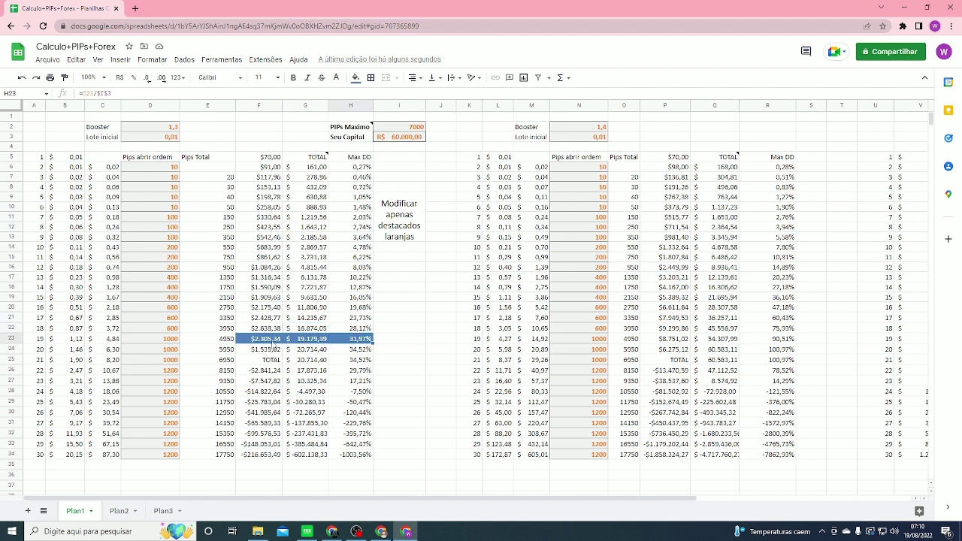
Set the PIPs Maximo value in cell I2 to 4000
{"action": "left_click", "coordinate": [414, 127]}
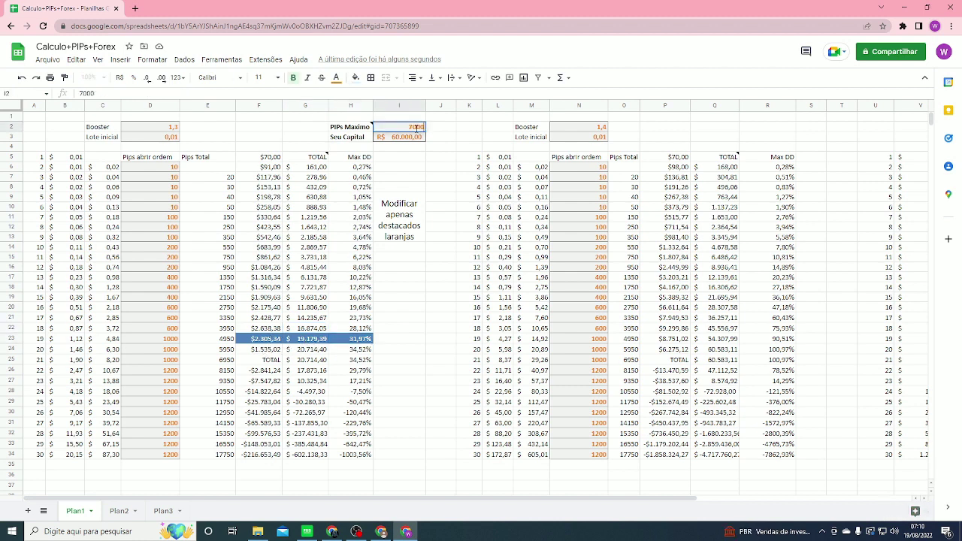
{"action": "double_click", "coordinate": [416, 127]}
{"action": "type", "text": "4000"}
{"action": "key", "text": "Return"}
{"action": "left_click", "coordinate": [427, 176]}
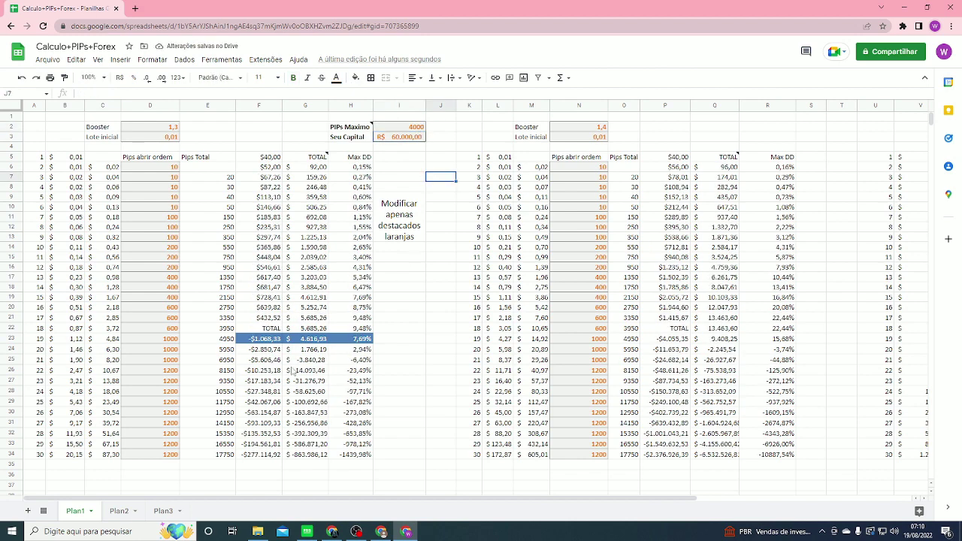
Examine the Pips Total, total loss and Max DD in the first table's TOTAL row 22
{"action": "left_click", "coordinate": [336, 328]}
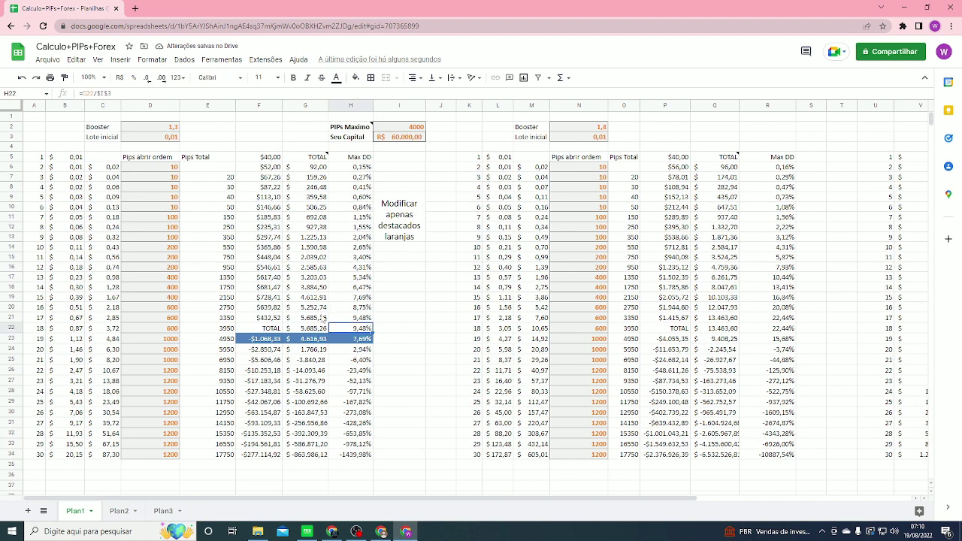
{"action": "left_click", "coordinate": [304, 328]}
{"action": "left_click", "coordinate": [224, 331]}
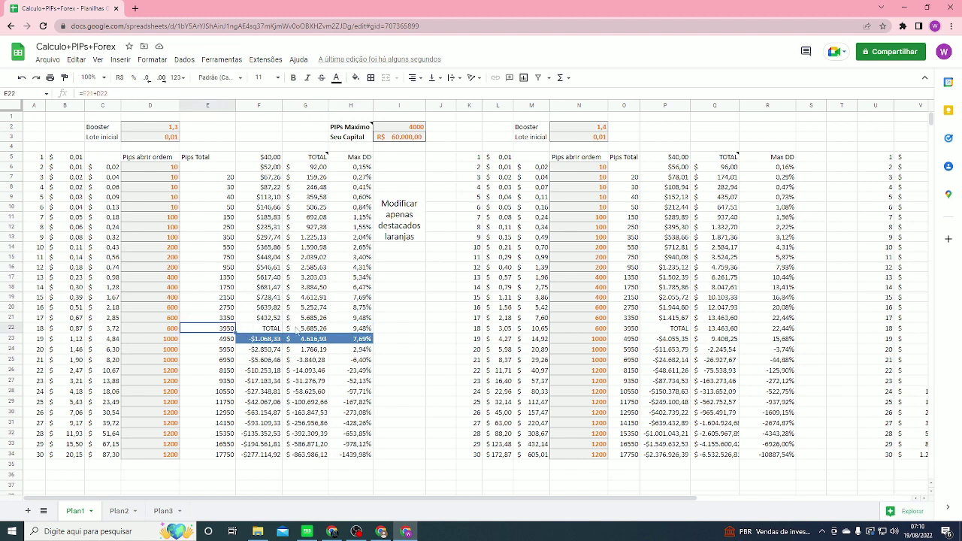
{"action": "left_click", "coordinate": [359, 331]}
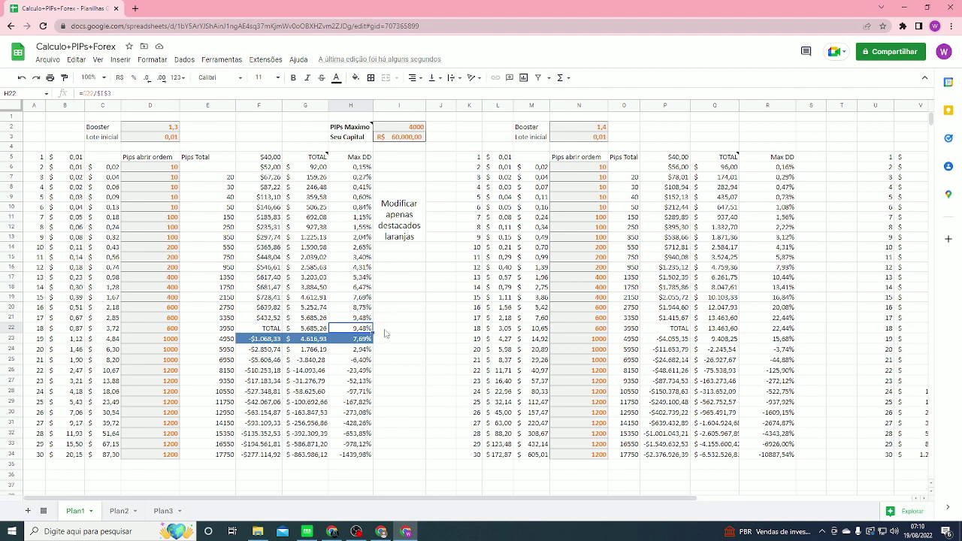
{"action": "left_click", "coordinate": [385, 333]}
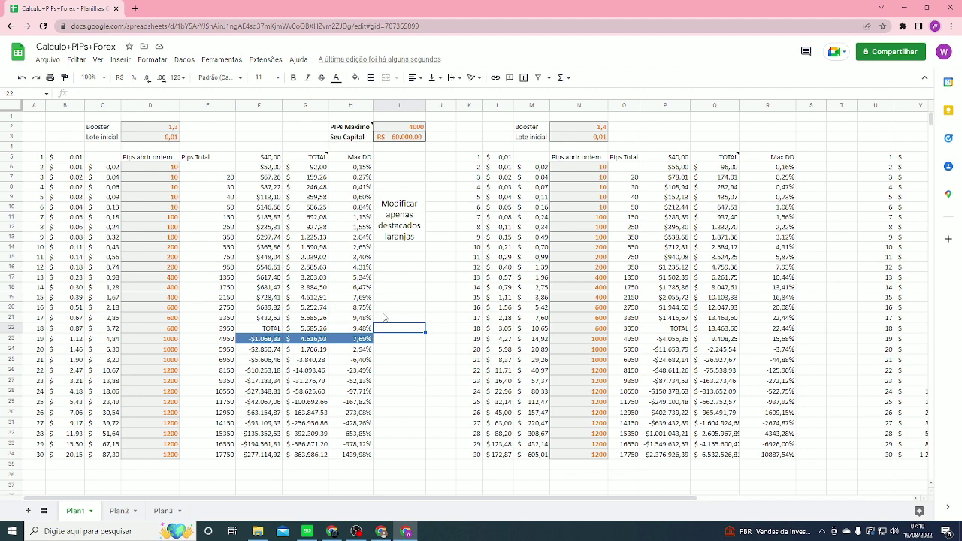
{"action": "left_click", "coordinate": [345, 332]}
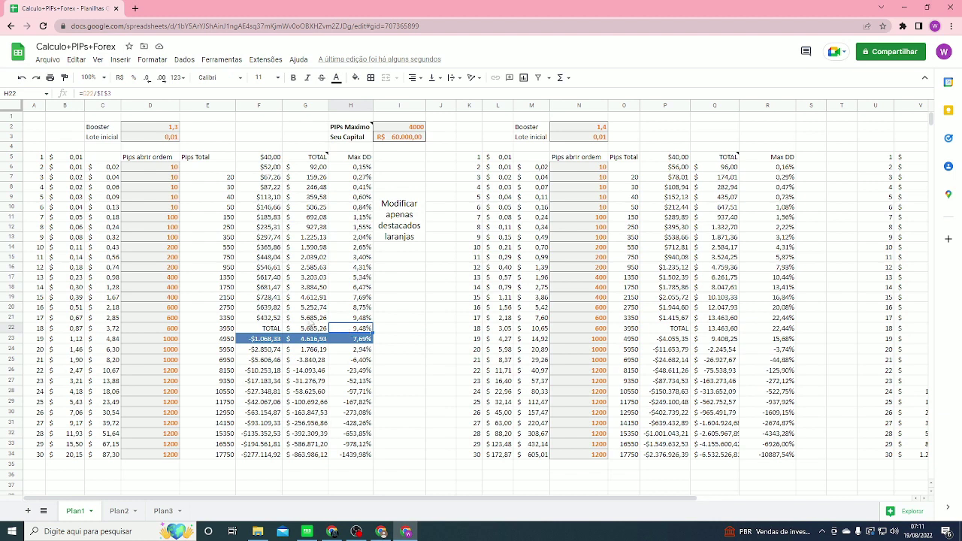
{"action": "left_click", "coordinate": [305, 333]}
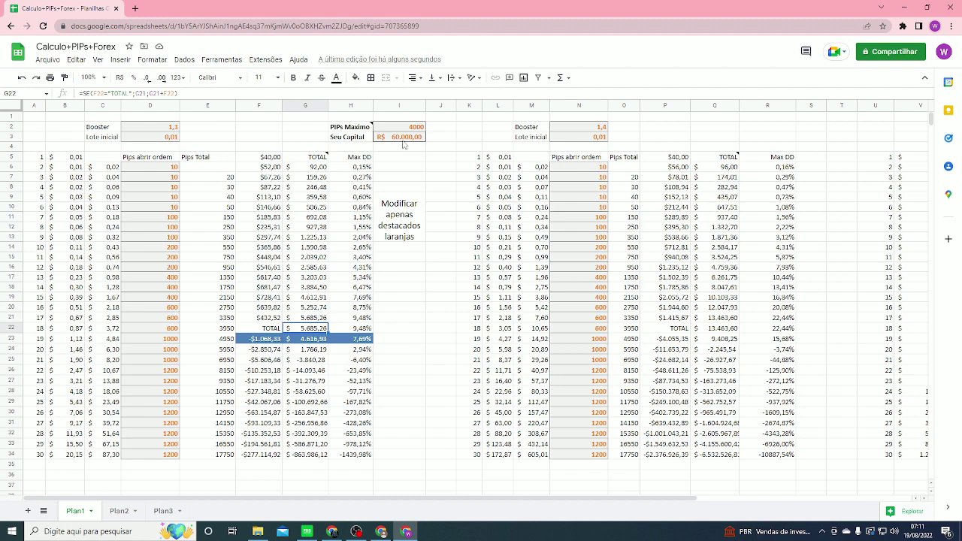
Set the Seu Capital value in cell I3 to 10000 and check the loss and Max DD in TOTAL row 22
{"action": "double_click", "coordinate": [403, 144]}
{"action": "type", "text": "100"}
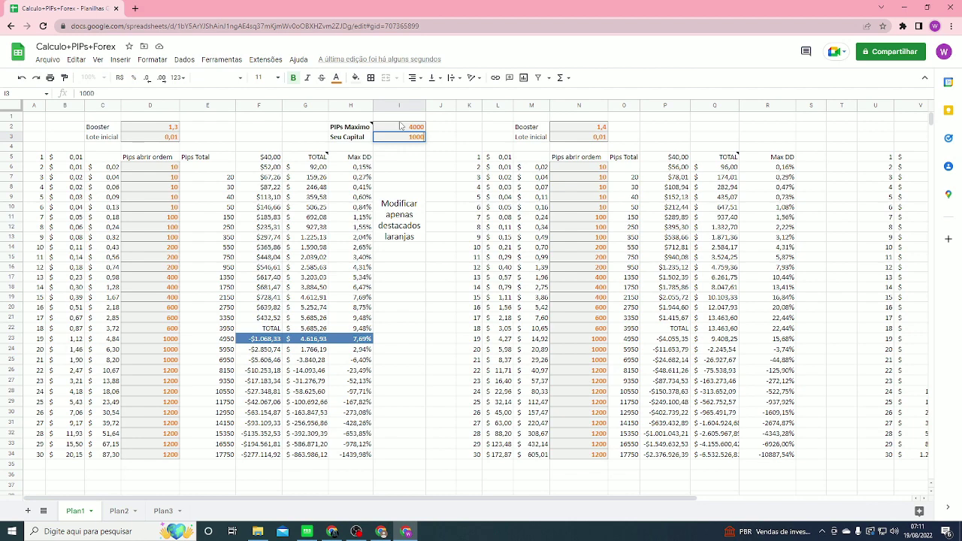
{"action": "key", "text": "Return"}
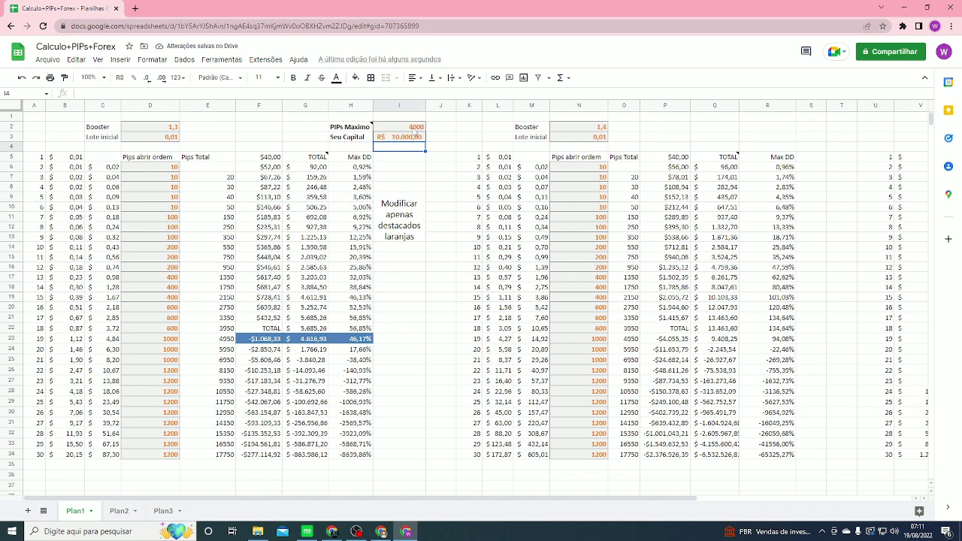
{"action": "left_click", "coordinate": [414, 129]}
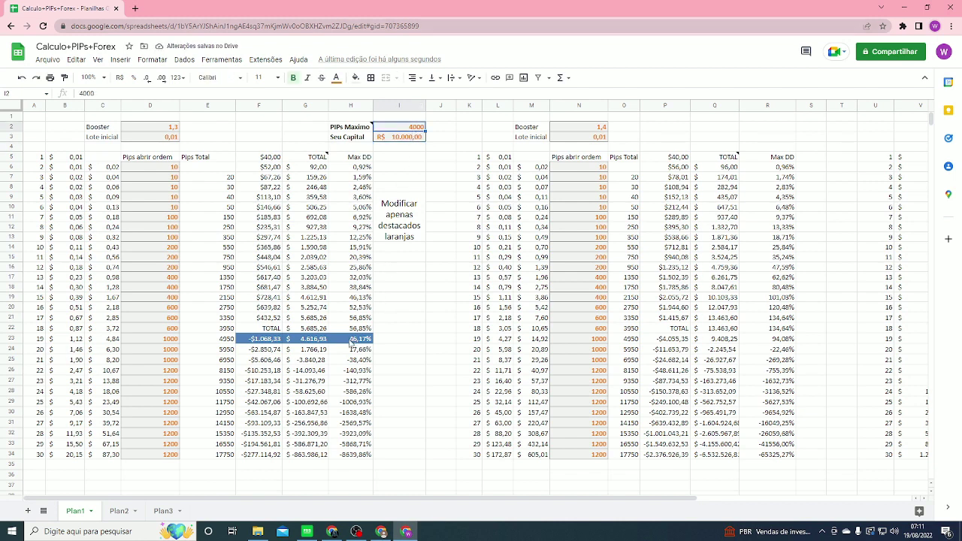
{"action": "left_click", "coordinate": [300, 329]}
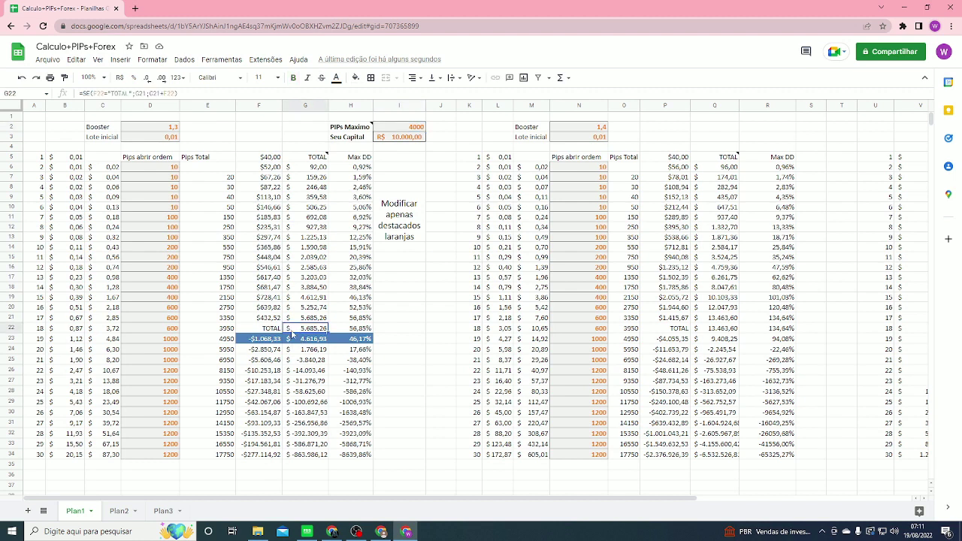
{"action": "left_click", "coordinate": [238, 330]}
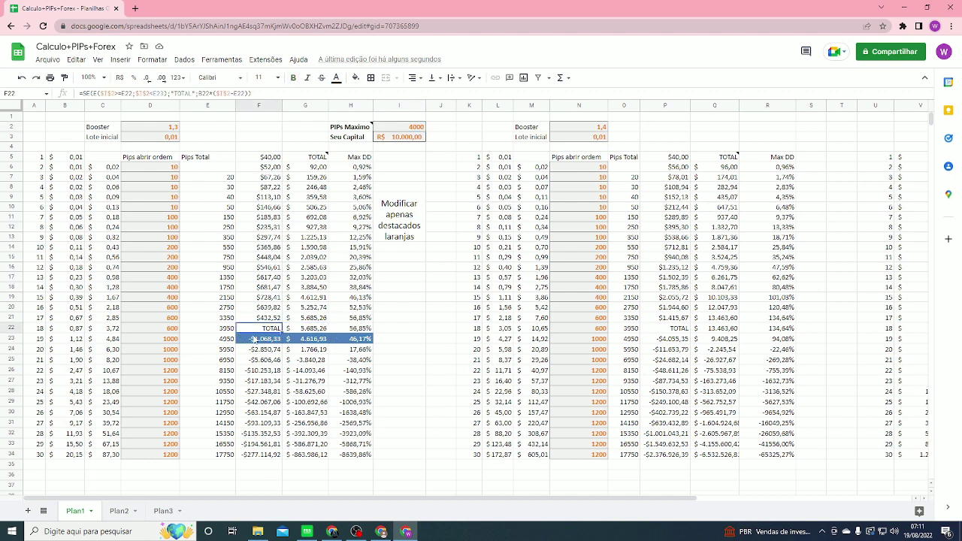
{"action": "left_click", "coordinate": [229, 330]}
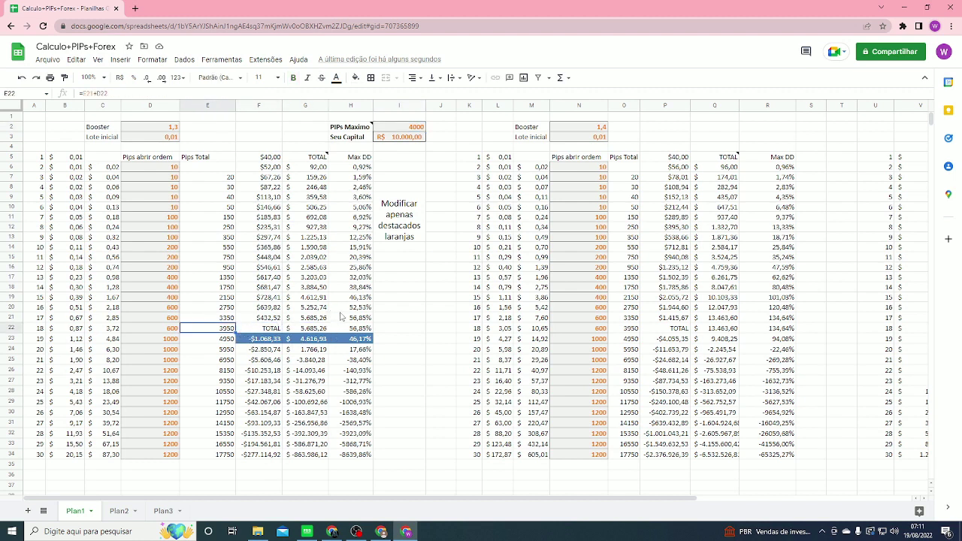
{"action": "left_click", "coordinate": [361, 328]}
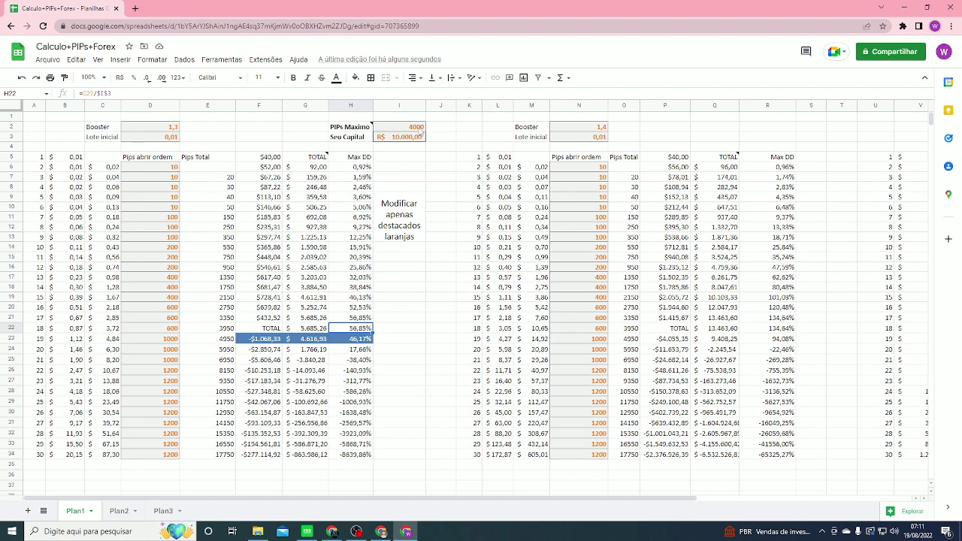
Set the PIPs Maximo value in cell I2 to 6000 and check the Max DD in the first table's TOTAL row 24
{"action": "left_click", "coordinate": [417, 127]}
{"action": "double_click", "coordinate": [418, 127]}
{"action": "type", "text": "600"}
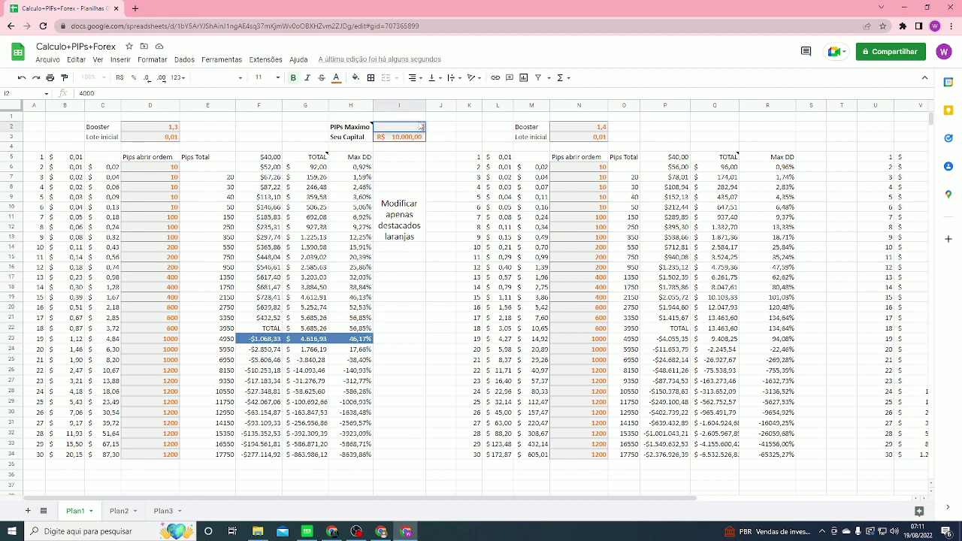
{"action": "key", "text": "Return"}
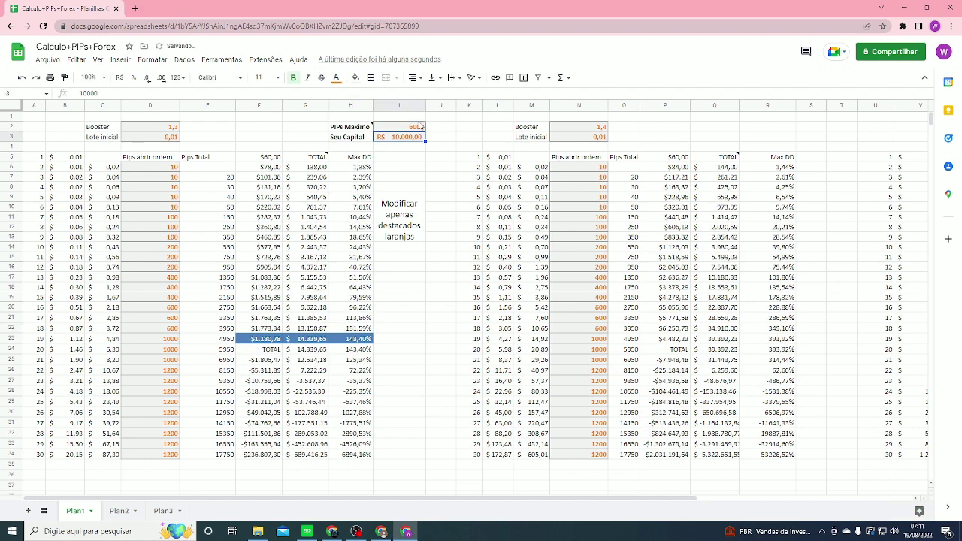
{"action": "left_click", "coordinate": [348, 352]}
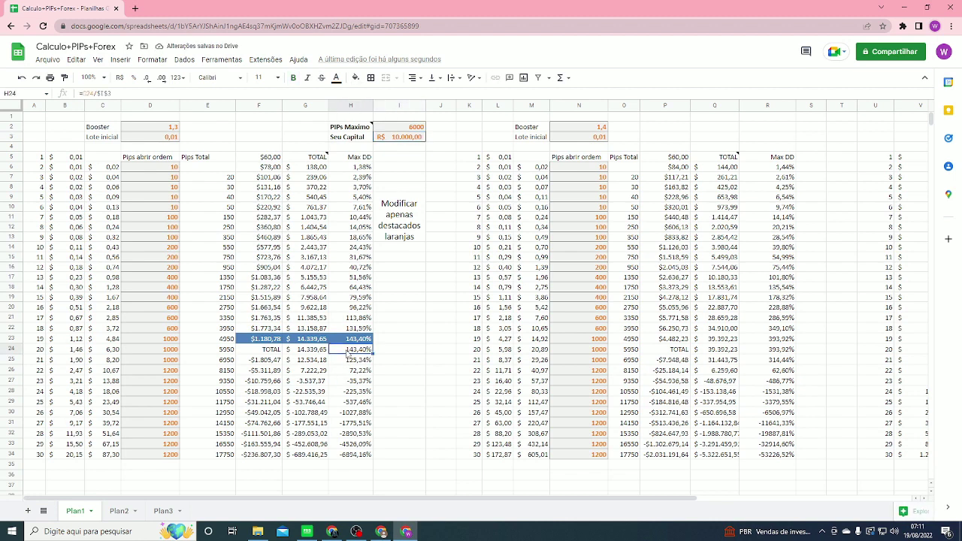
{"action": "left_click", "coordinate": [254, 355]}
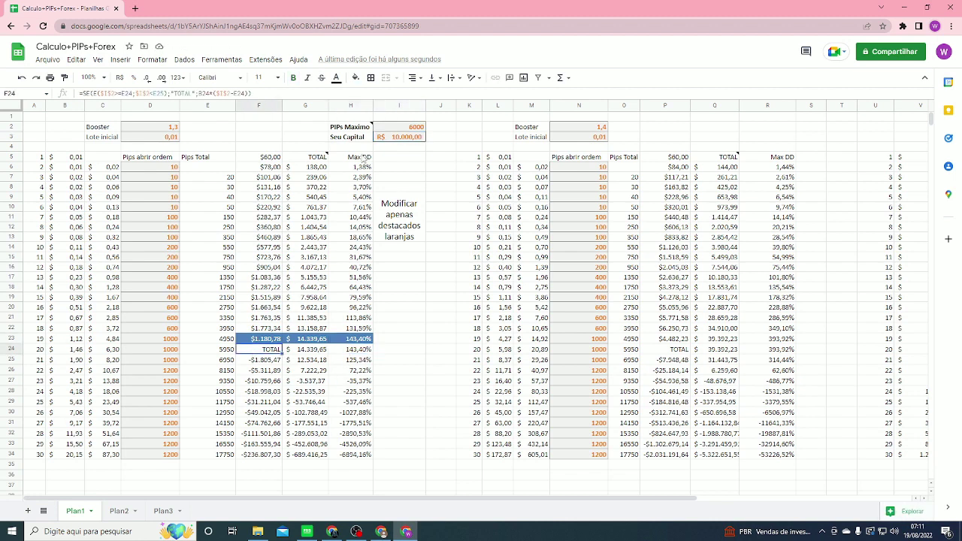
Set the first table's Booster in cell D2 to 1,2 and check the Max DD in TOTAL row 24
{"action": "left_click", "coordinate": [412, 127]}
{"action": "double_click", "coordinate": [415, 127]}
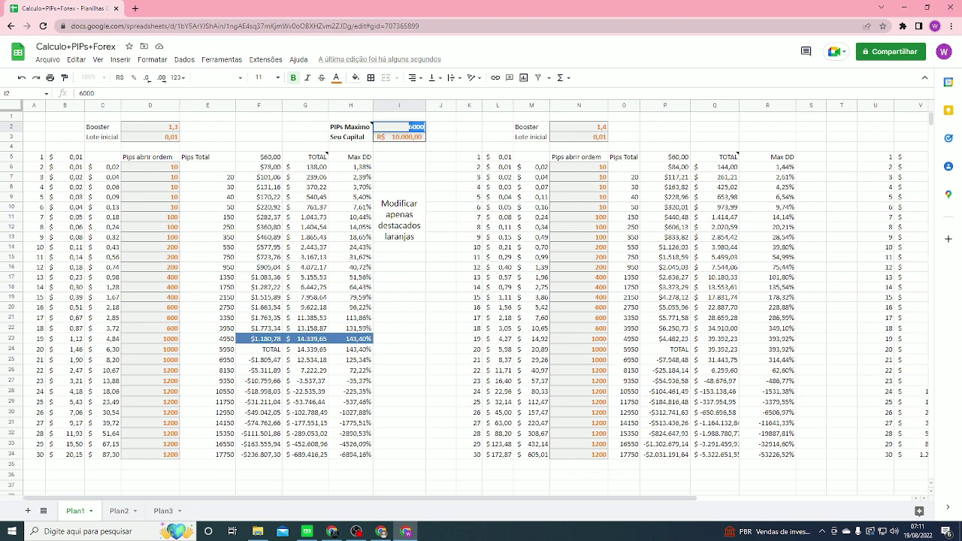
{"action": "left_click", "coordinate": [177, 128]}
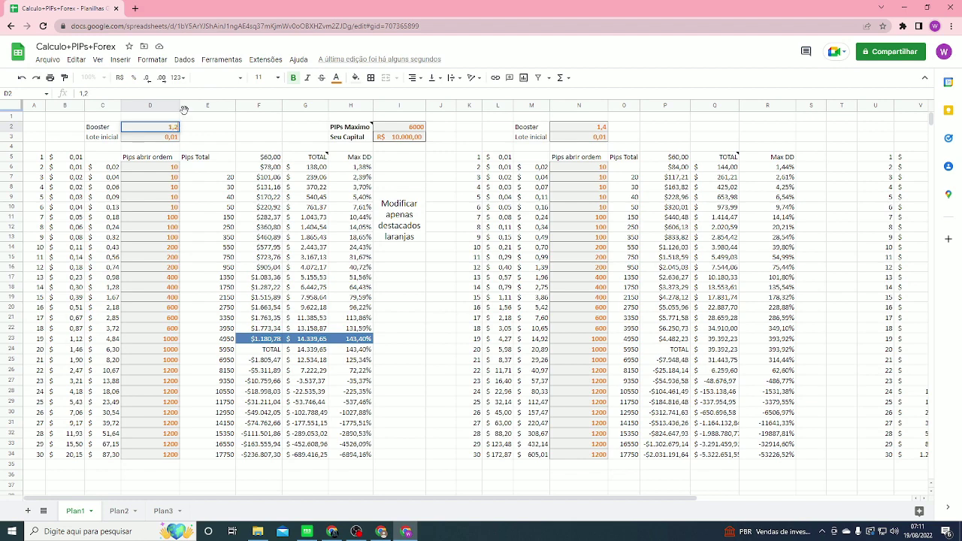
{"action": "key", "text": "Return"}
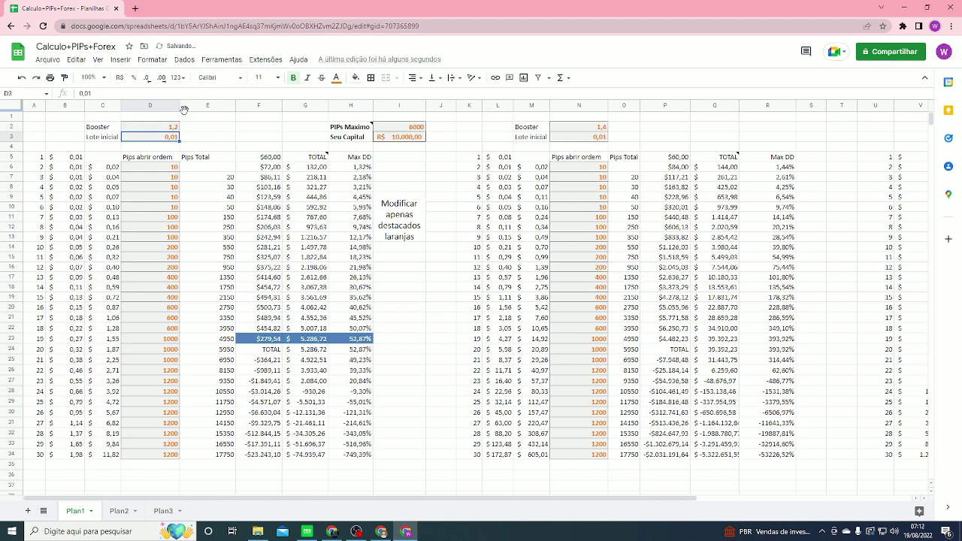
{"action": "left_click", "coordinate": [337, 350]}
{"action": "key", "text": "Left"}
{"action": "key", "text": "Left"}
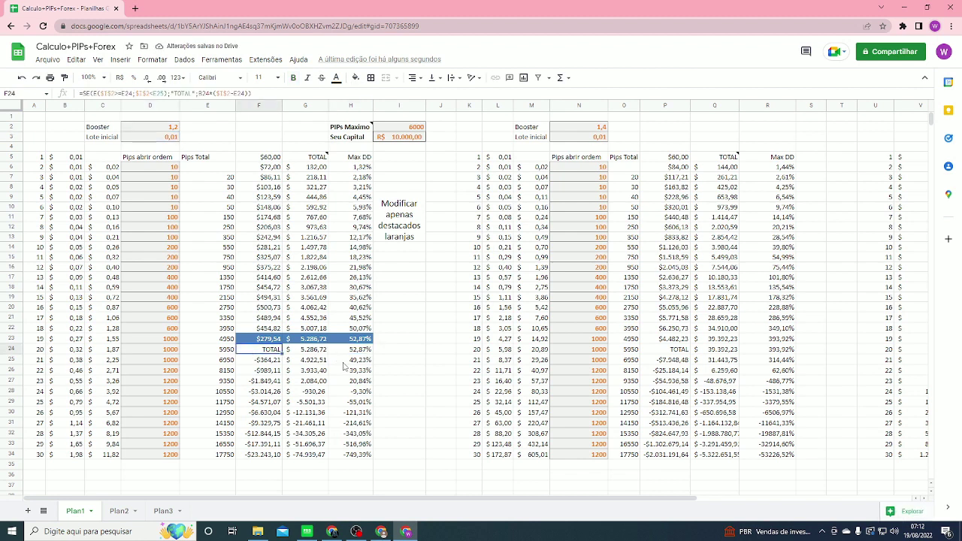
{"action": "left_click", "coordinate": [367, 354]}
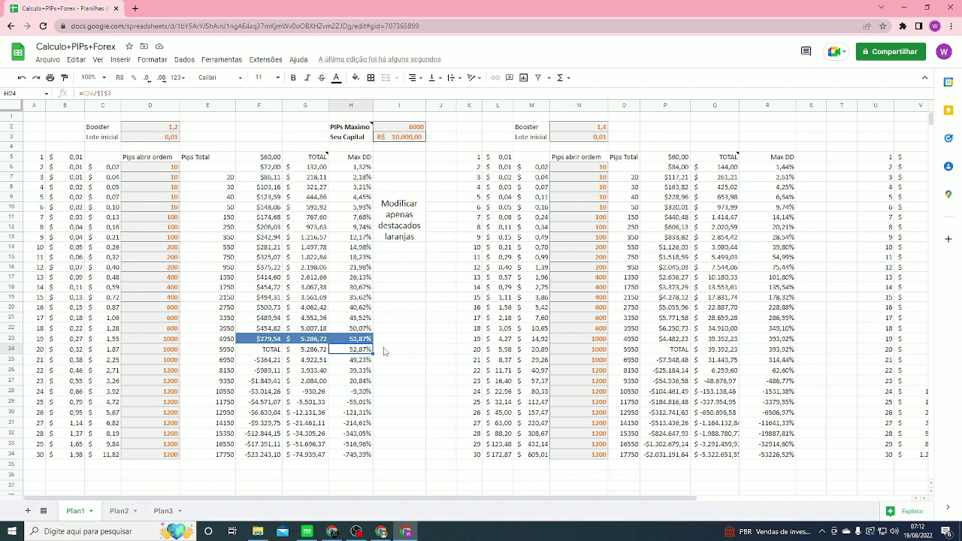
{"action": "left_click", "coordinate": [252, 350]}
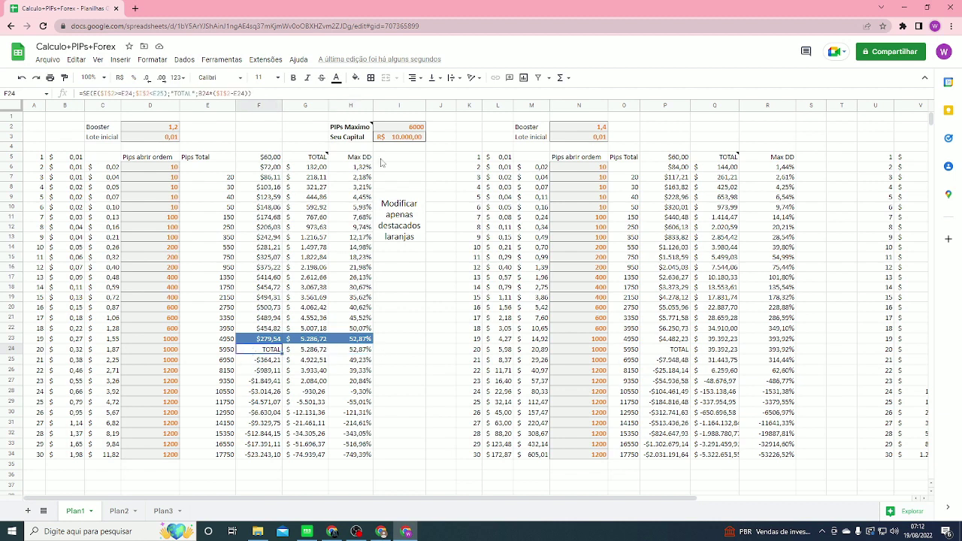
Examine the PIPs Maximo and Seu Capital settings against the TOTAL and Max DD columns down the first table's rows
{"action": "left_click", "coordinate": [413, 128]}
{"action": "left_click", "coordinate": [403, 140]}
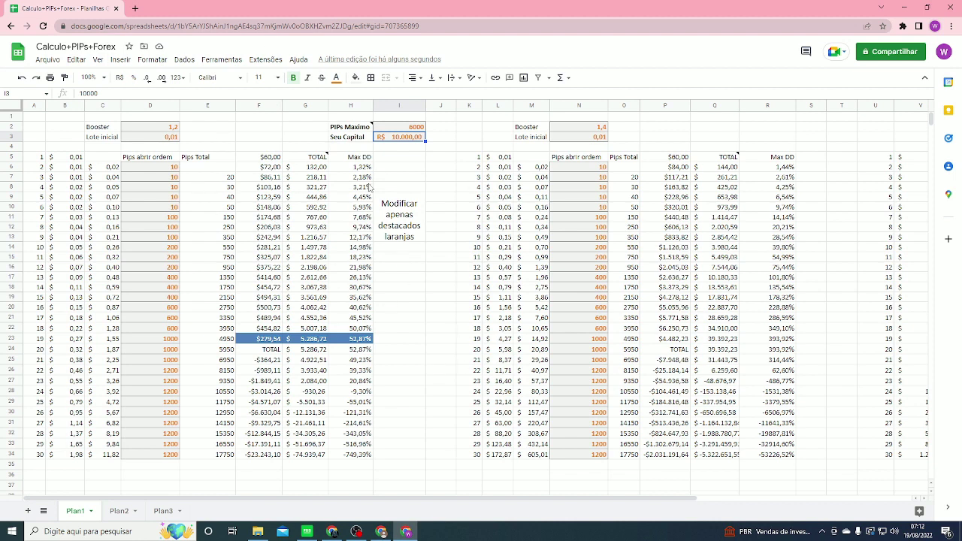
{"action": "left_click", "coordinate": [326, 176]}
{"action": "left_click", "coordinate": [341, 197]}
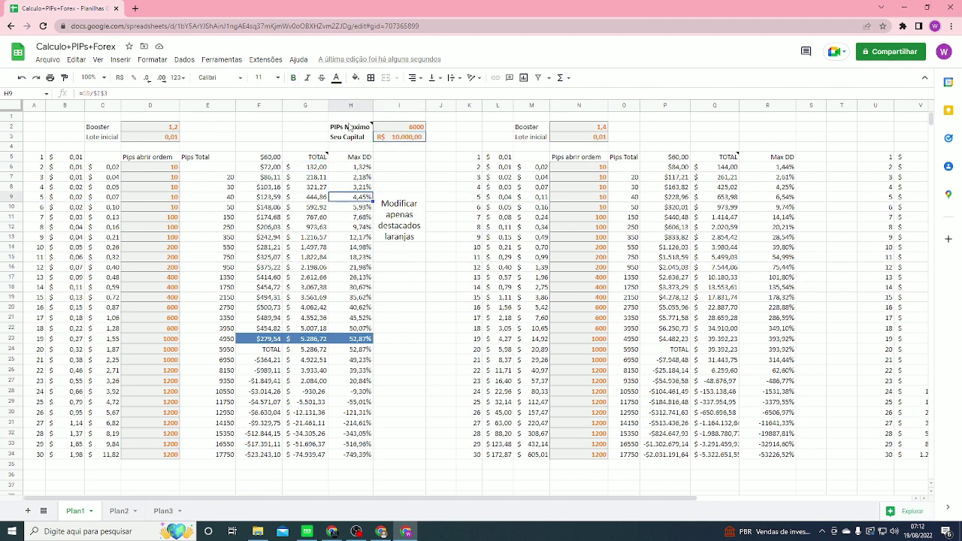
{"action": "left_click", "coordinate": [348, 137]}
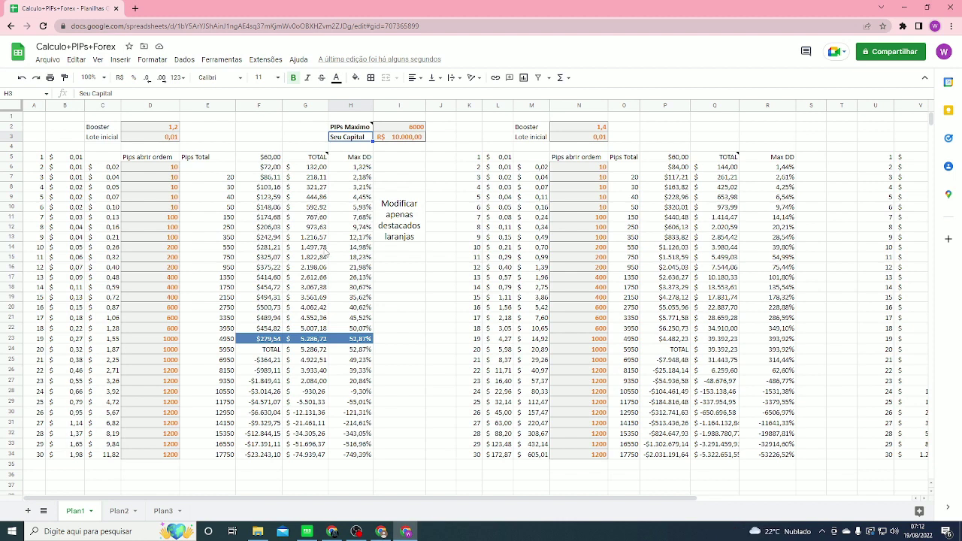
{"action": "left_click", "coordinate": [323, 269]}
{"action": "left_click", "coordinate": [369, 287]}
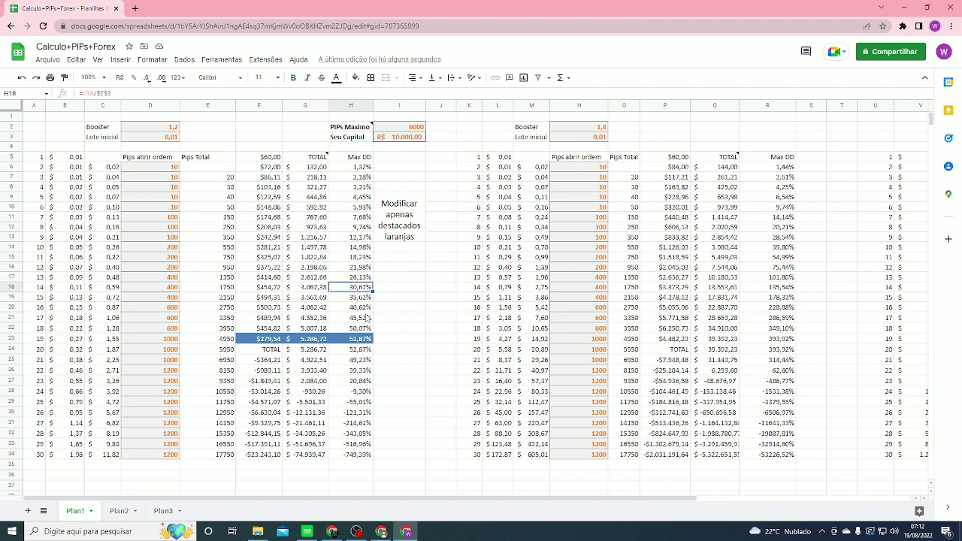
{"action": "left_click", "coordinate": [365, 318]}
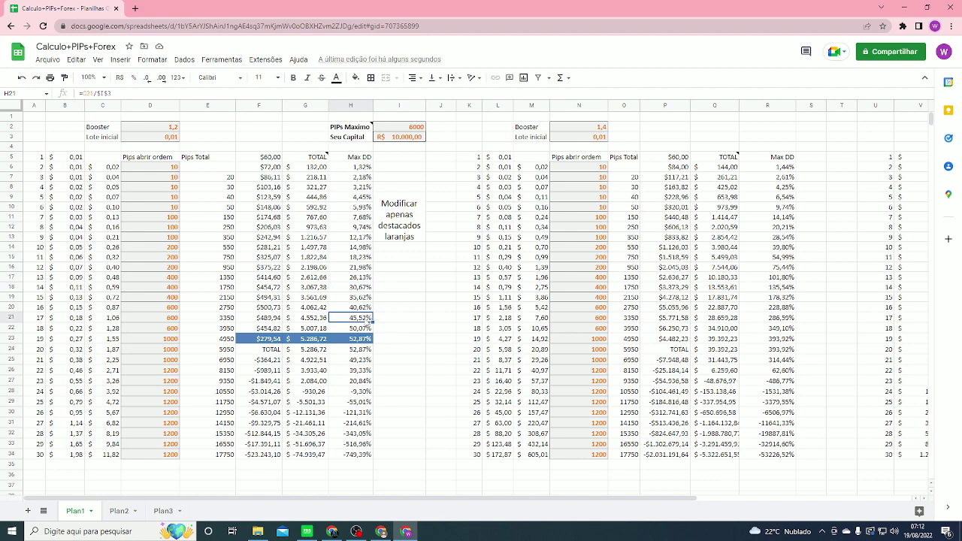
{"action": "left_click", "coordinate": [371, 228]}
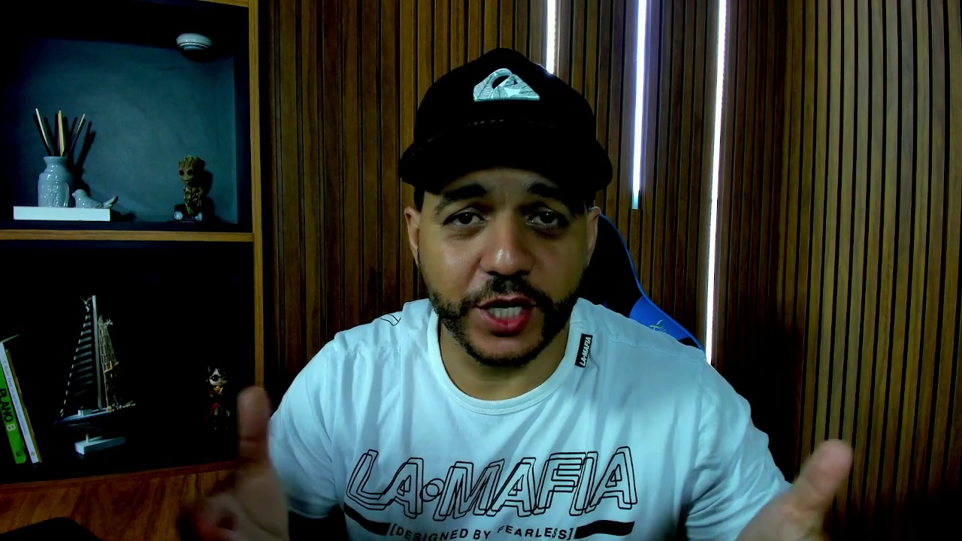